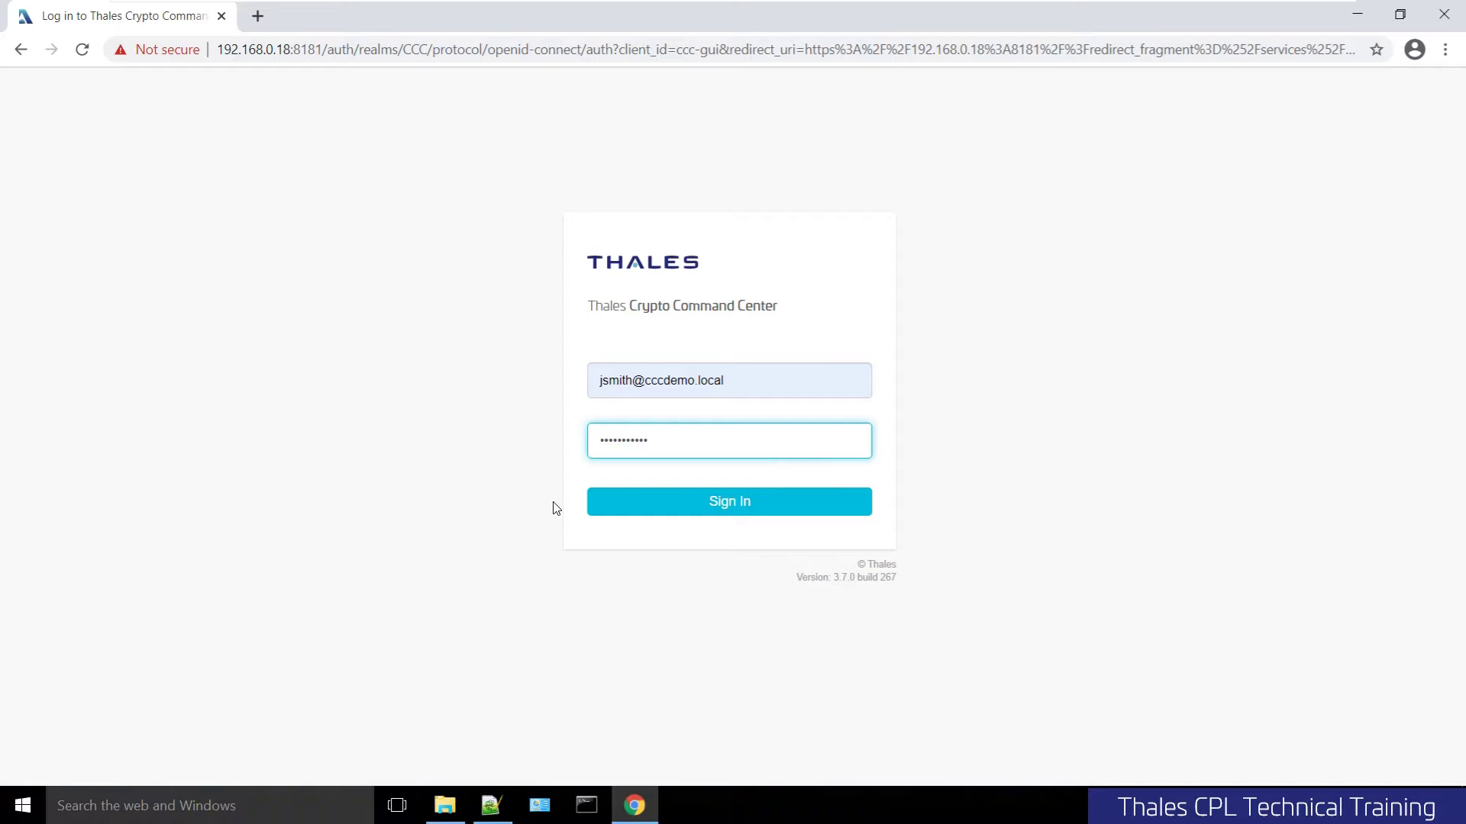
Sign in to Crypto Command Center with the already-entered username and password
left_click(672, 502)
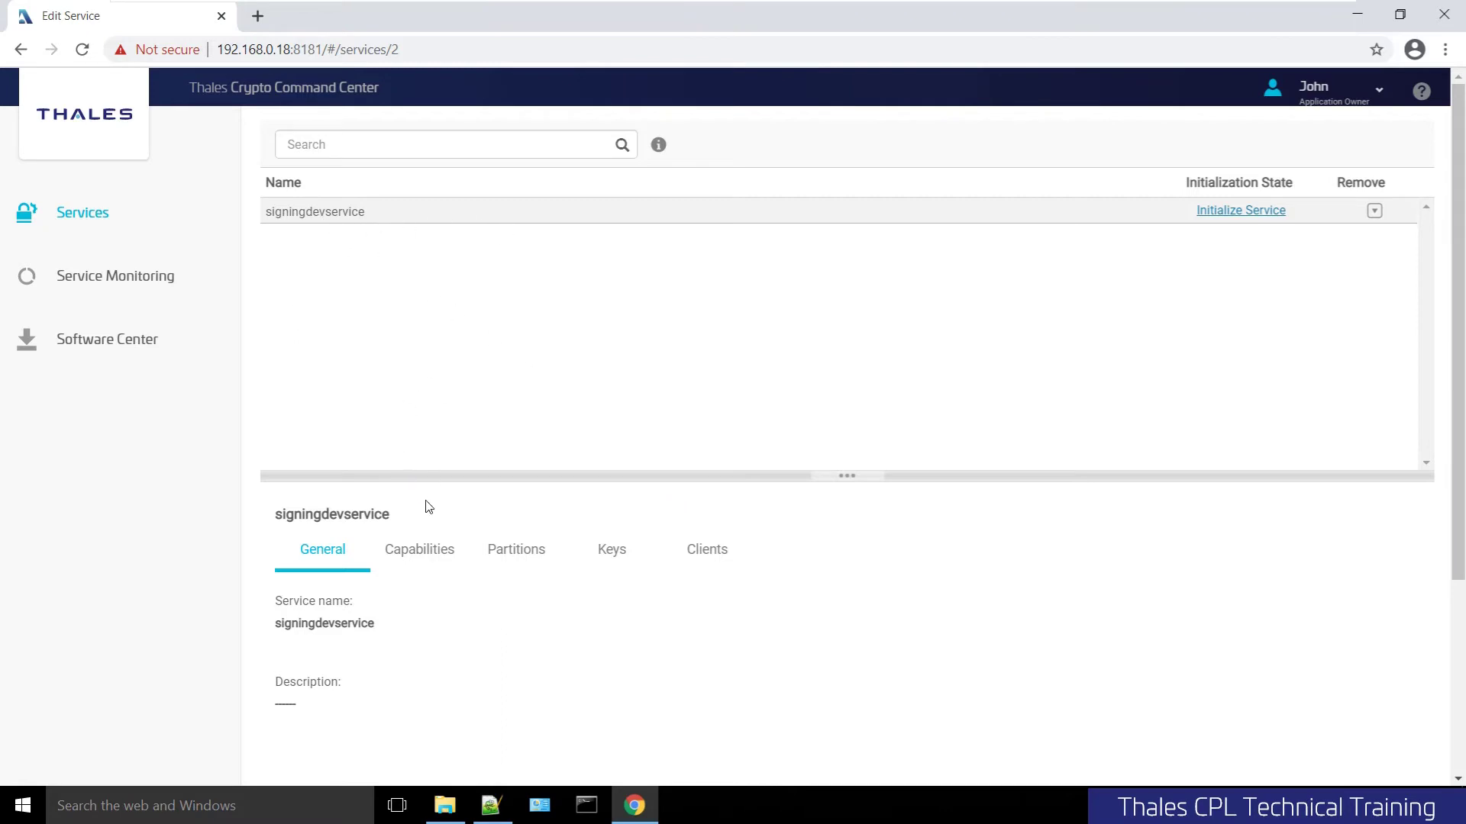
Check signingdevservice's Capabilities, Partitions, Keys and Clients tabs, then go back to General
left_click(417, 566)
scroll(525, 612, "down", 1)
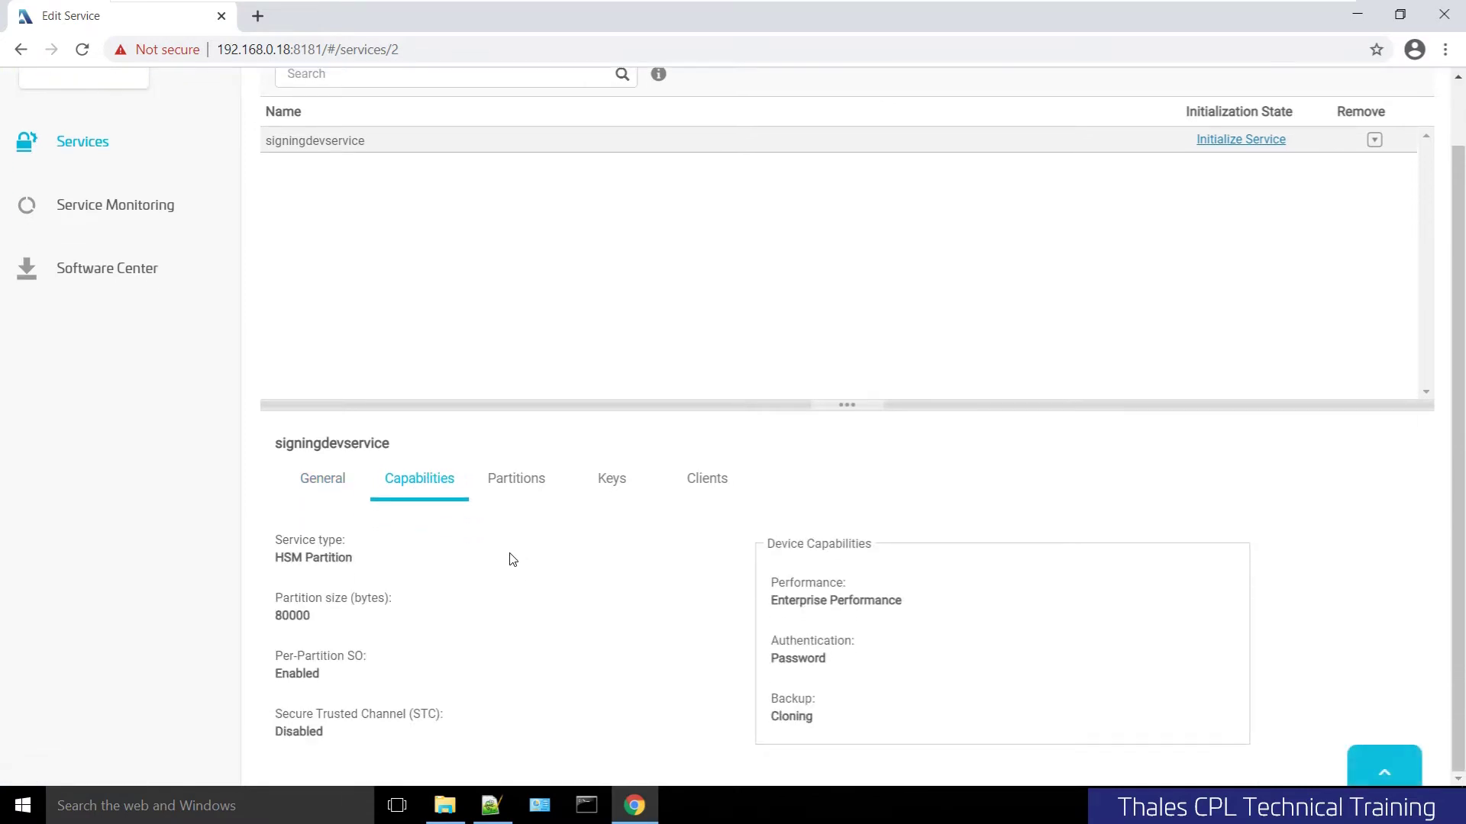
left_click(513, 480)
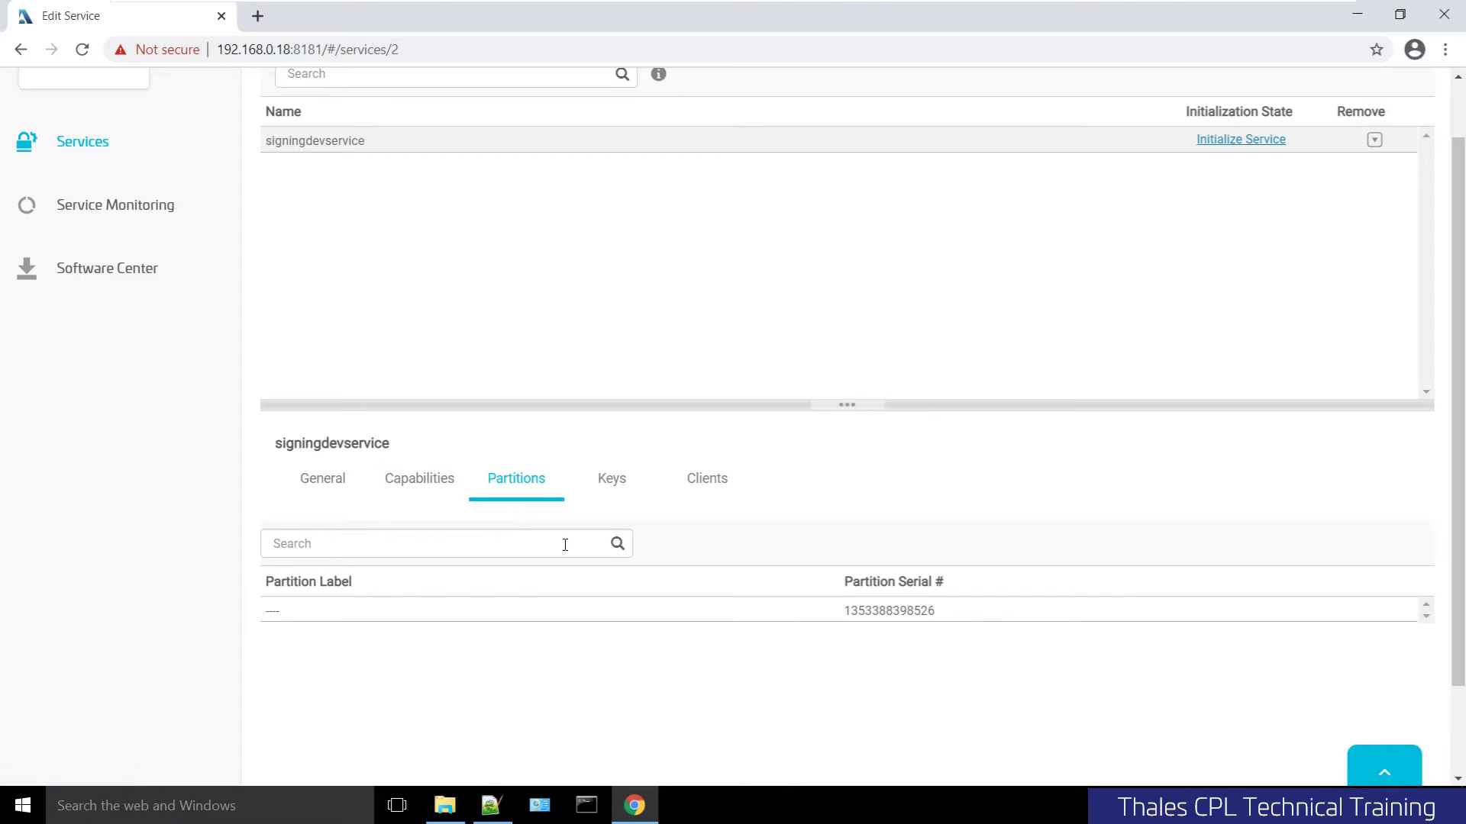
left_click(624, 488)
left_click(707, 551)
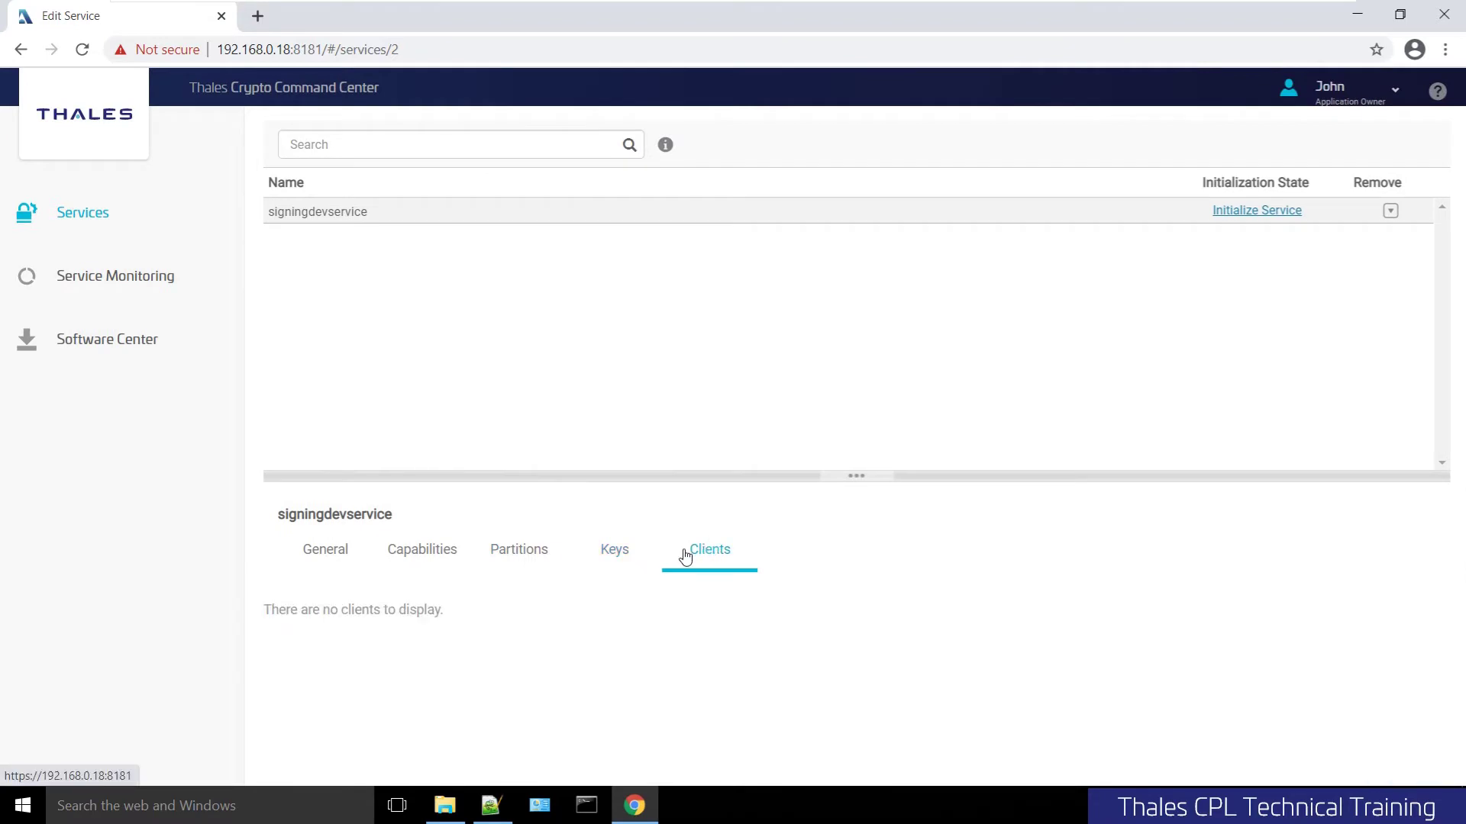
left_click(340, 558)
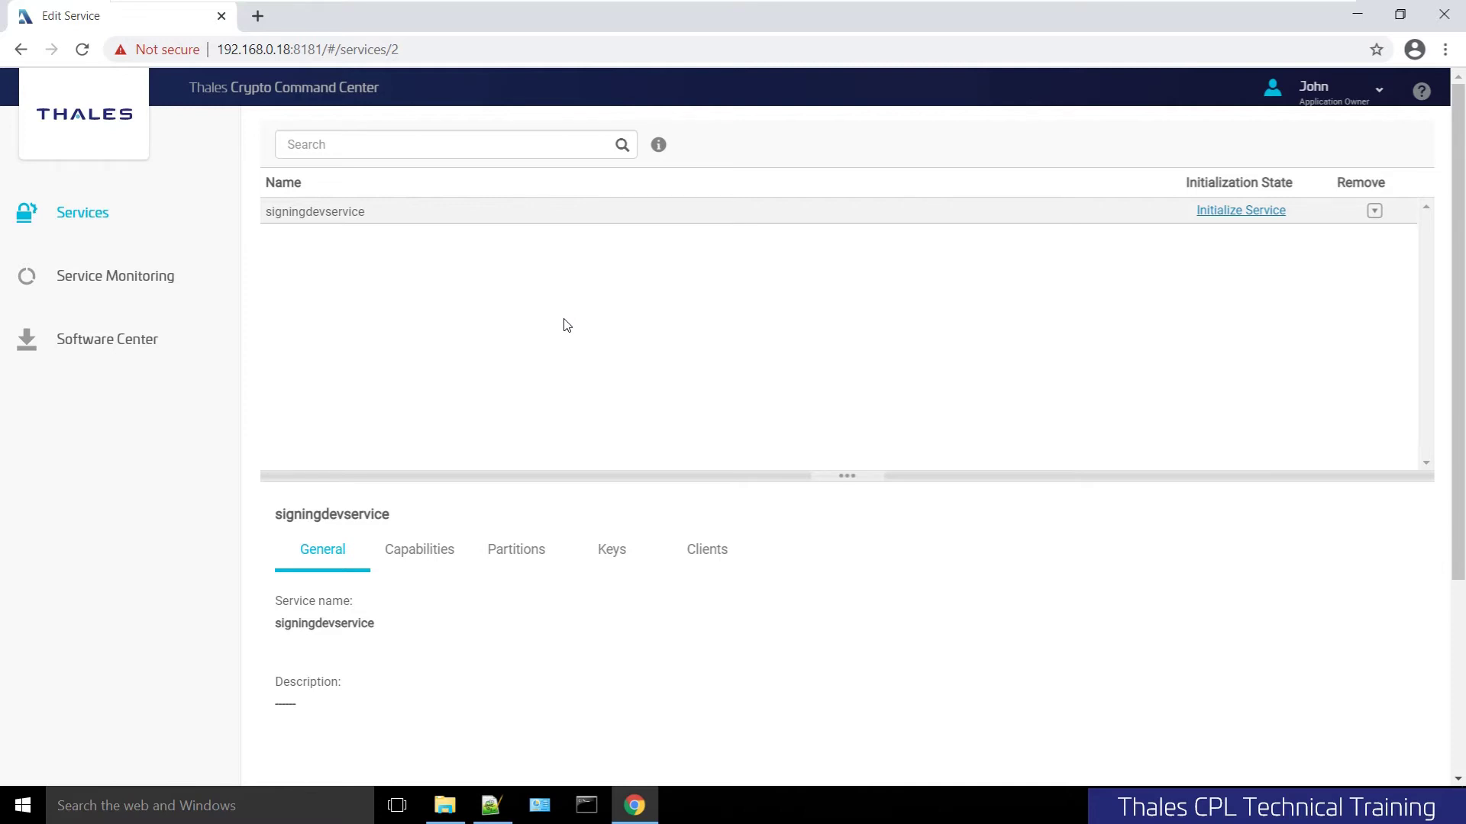
Bring up the PuTTY session and run 'par show' at the lunash prompt
mouse_move(294, 813)
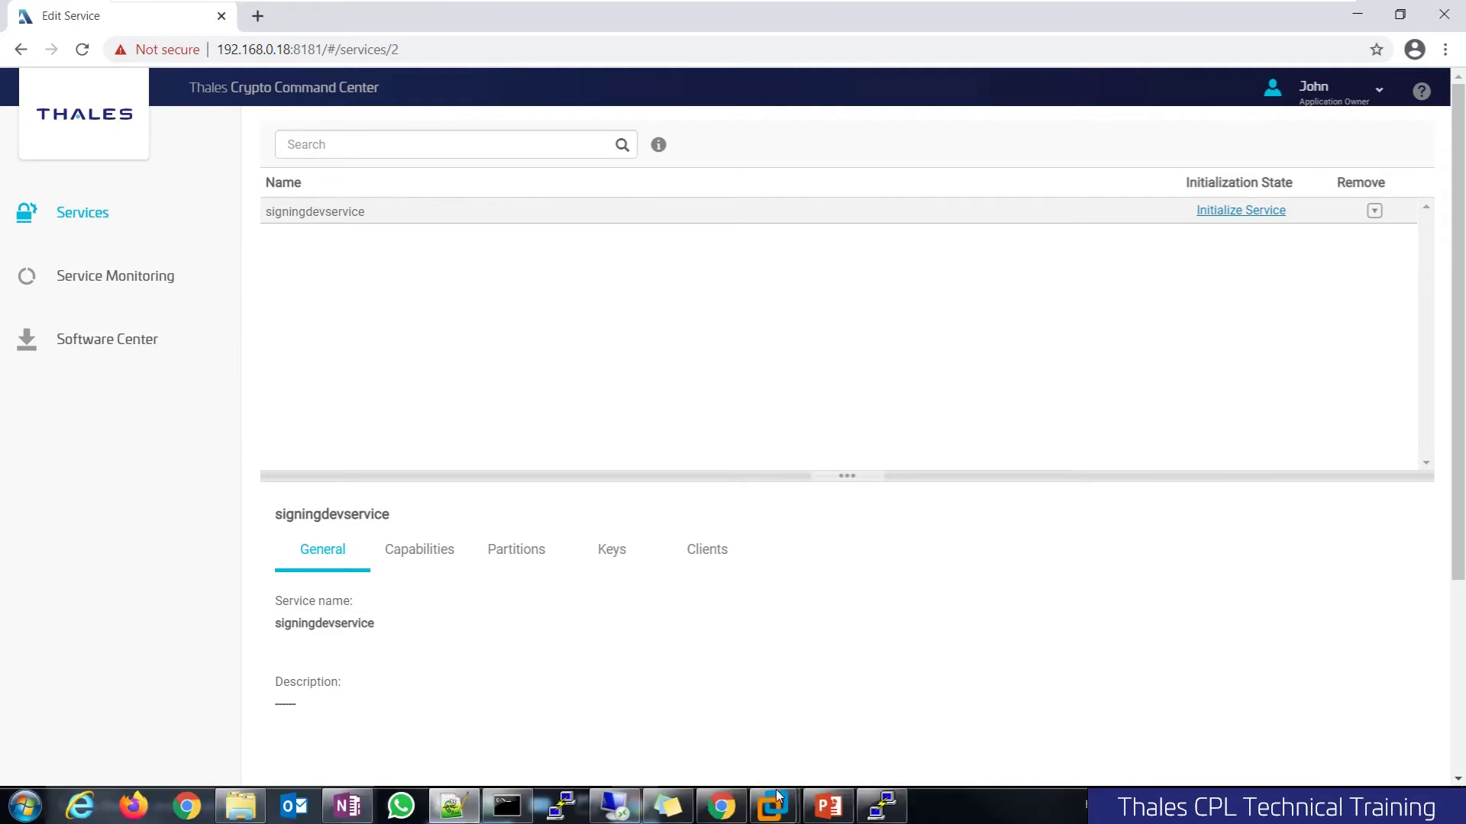
left_click(879, 811)
left_click_drag(461, 79, 629, 165)
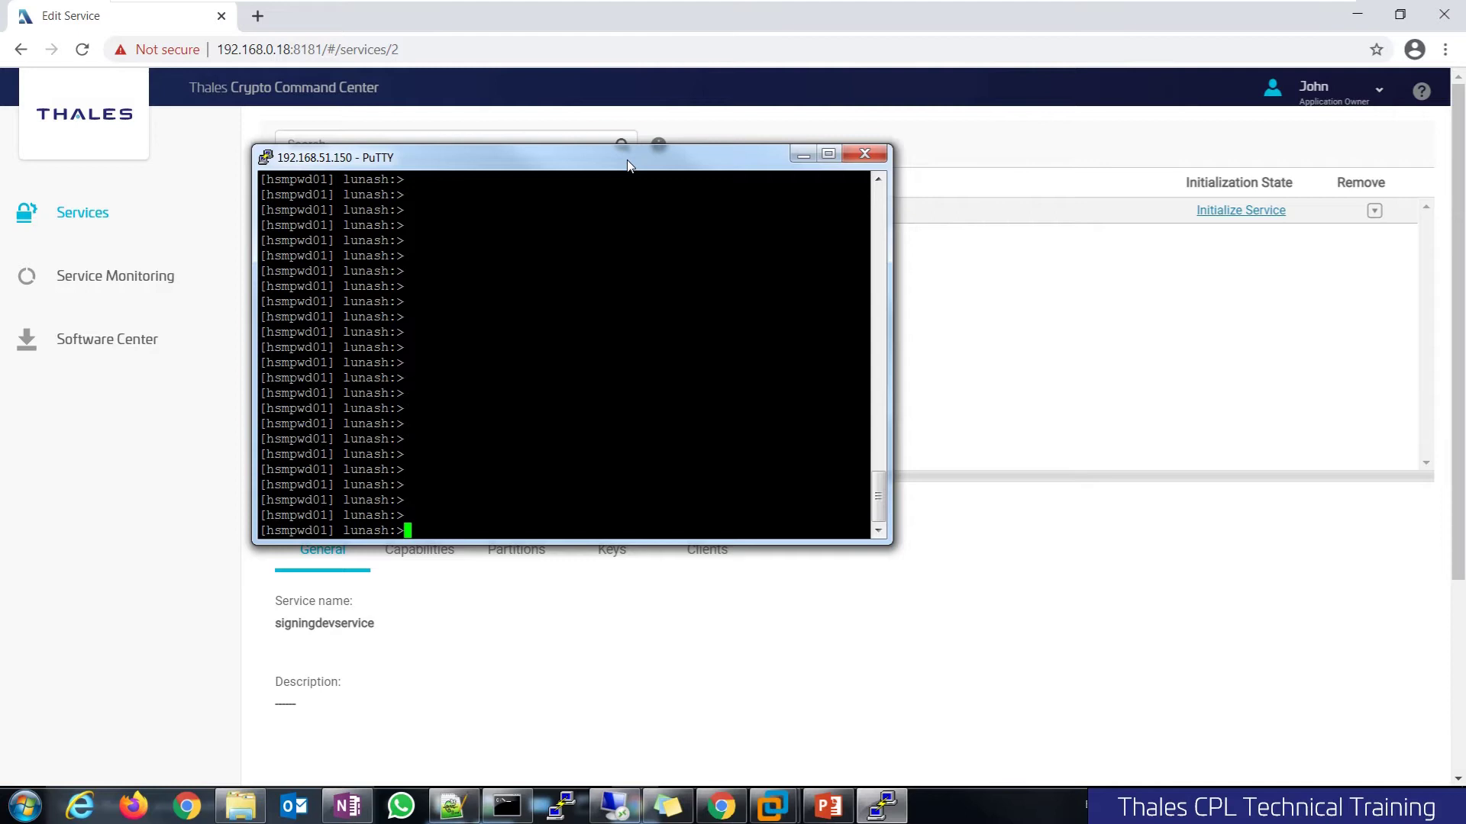
type("par show")
key("Return")
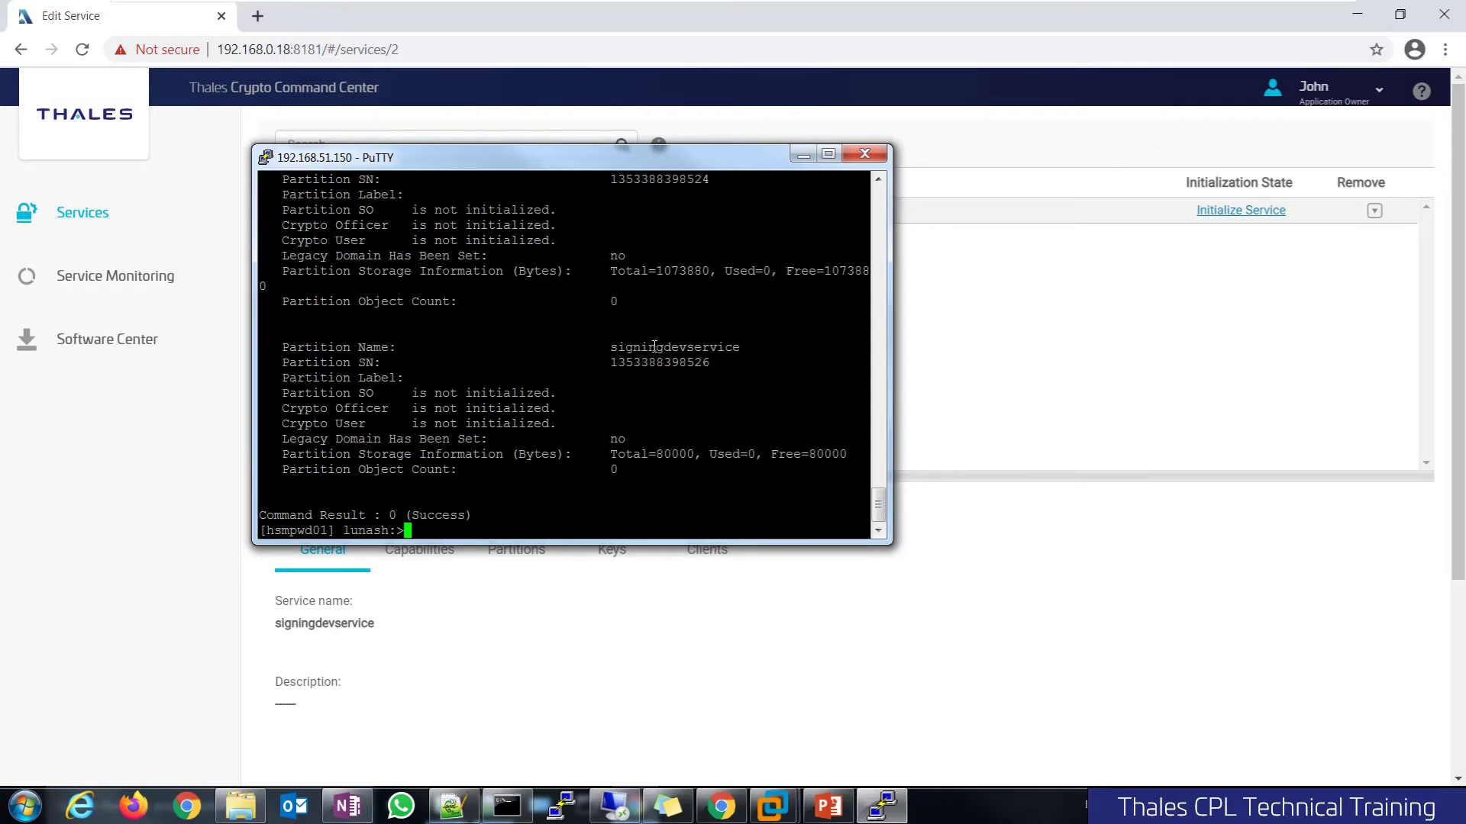
Highlight the signingdevservice name, the uninitialized SO/CO/CU role lines and the empty Partition Label
double_click(654, 347)
left_click_drag(284, 393, 551, 421)
left_click(543, 425)
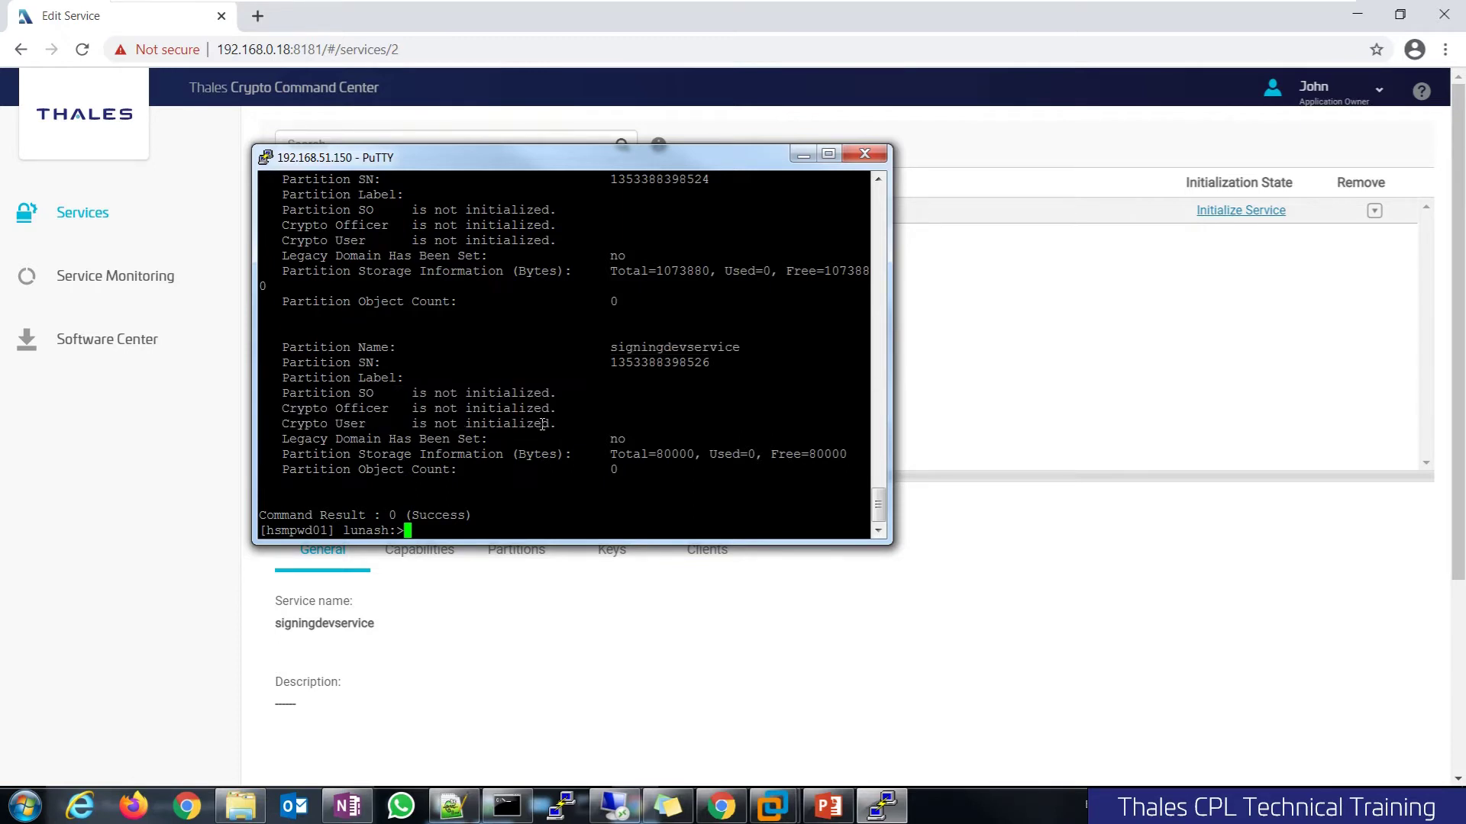
triple_click(393, 378)
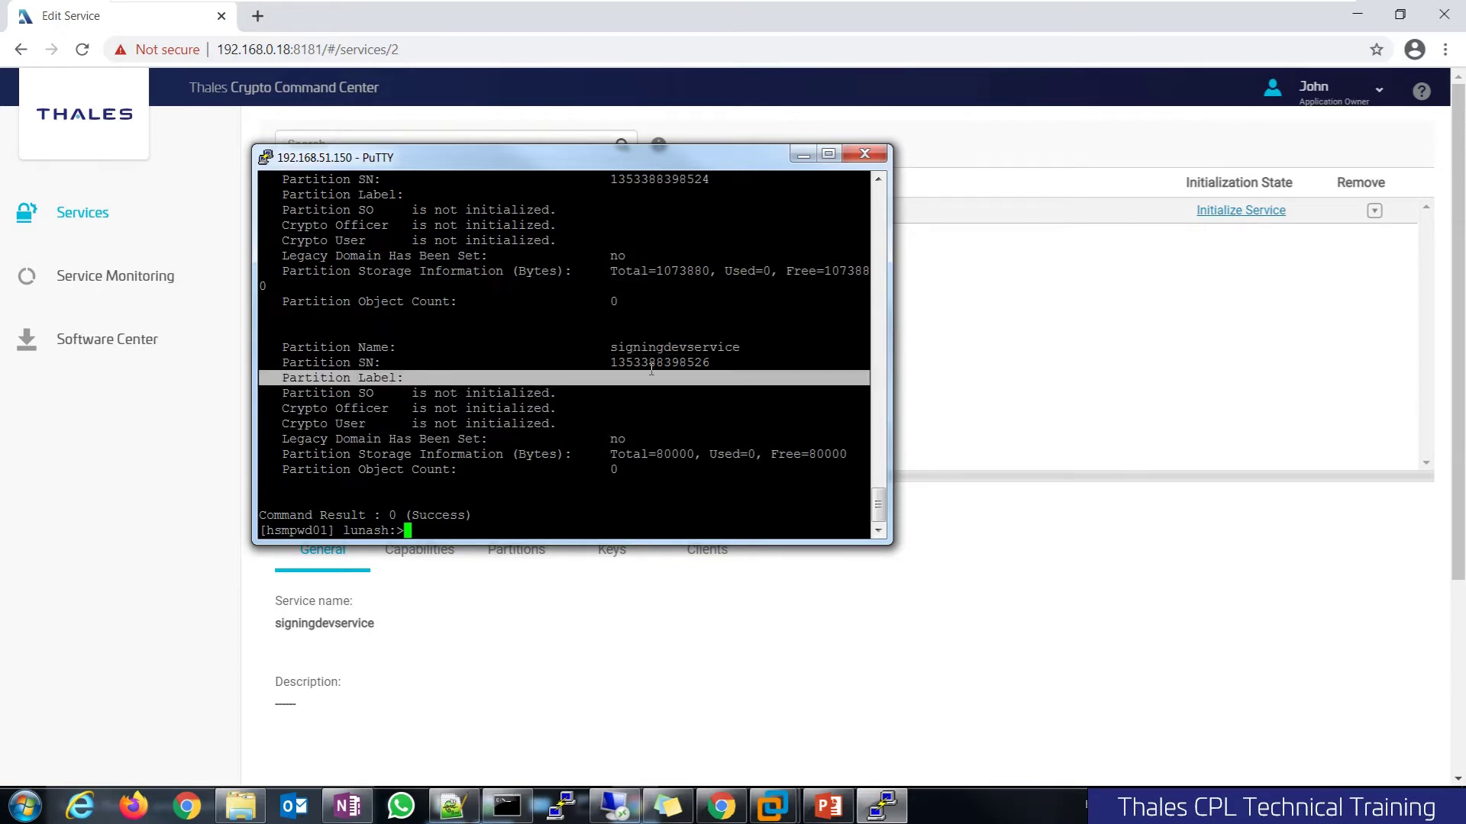
left_click(595, 441)
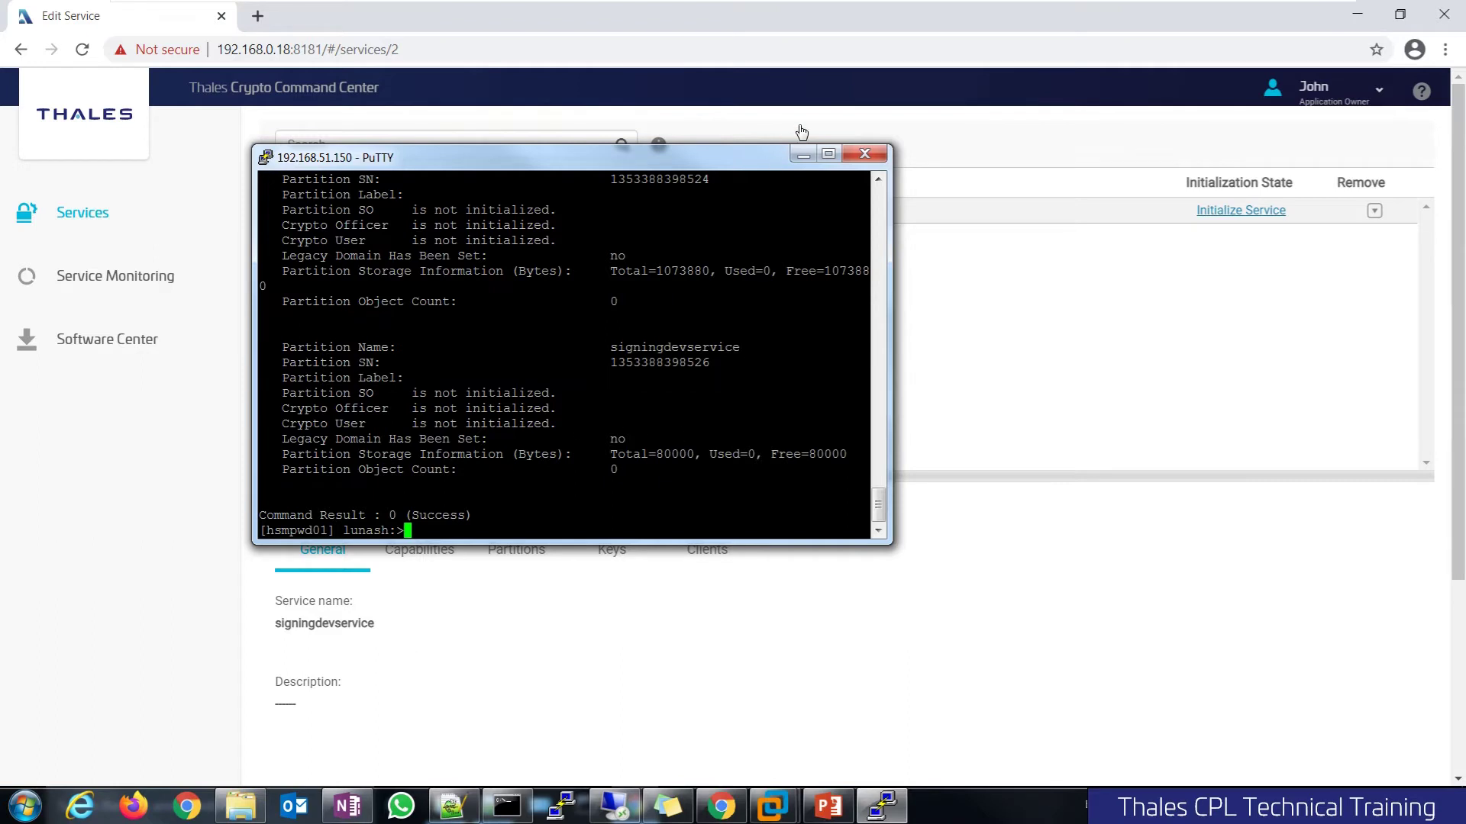
Hide PuTTY and start Initialize Service with partition label 'signingdevservice' and a confirmed cloning domain
left_click(802, 157)
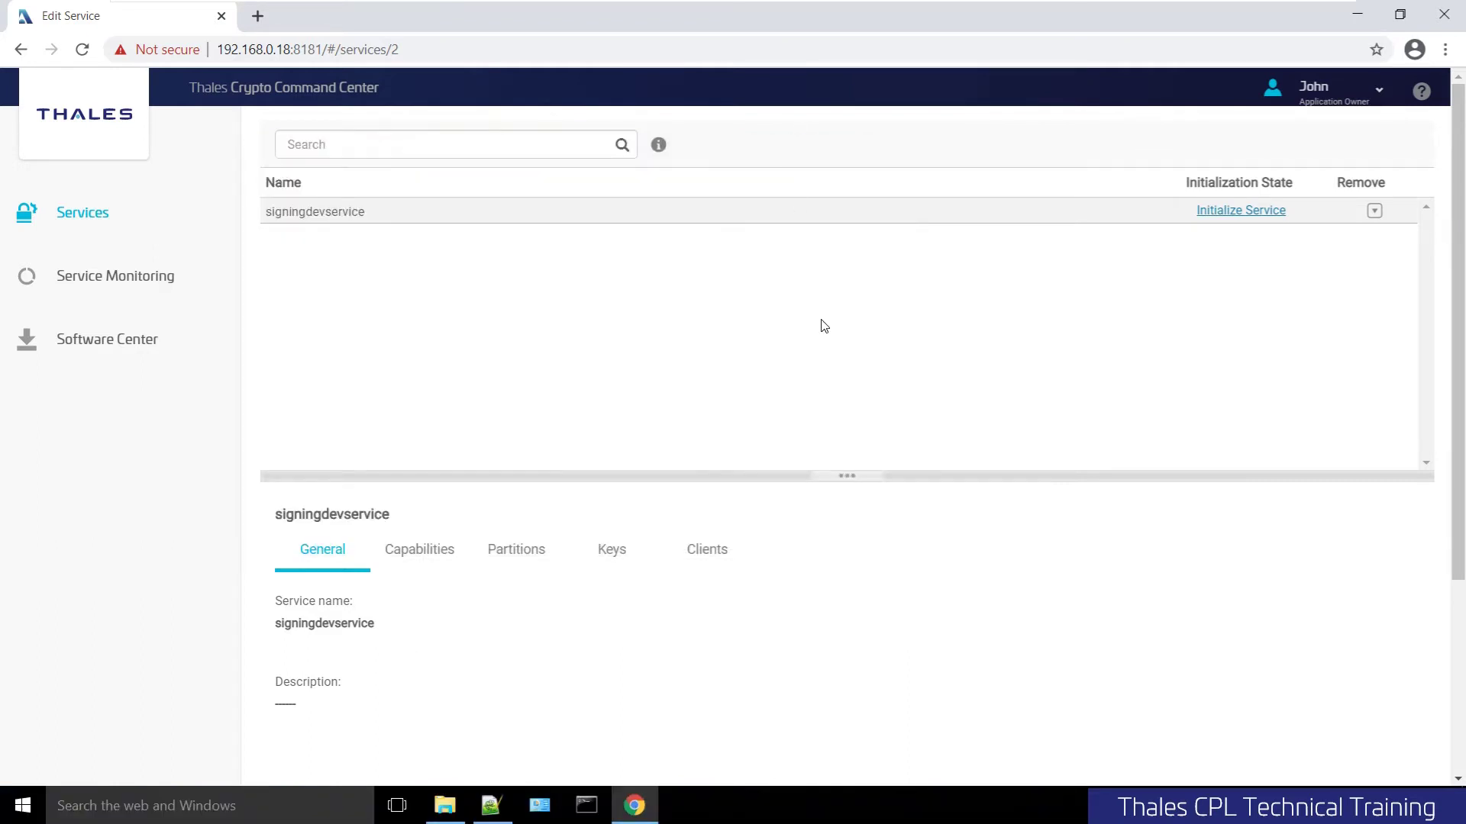
left_click(1246, 211)
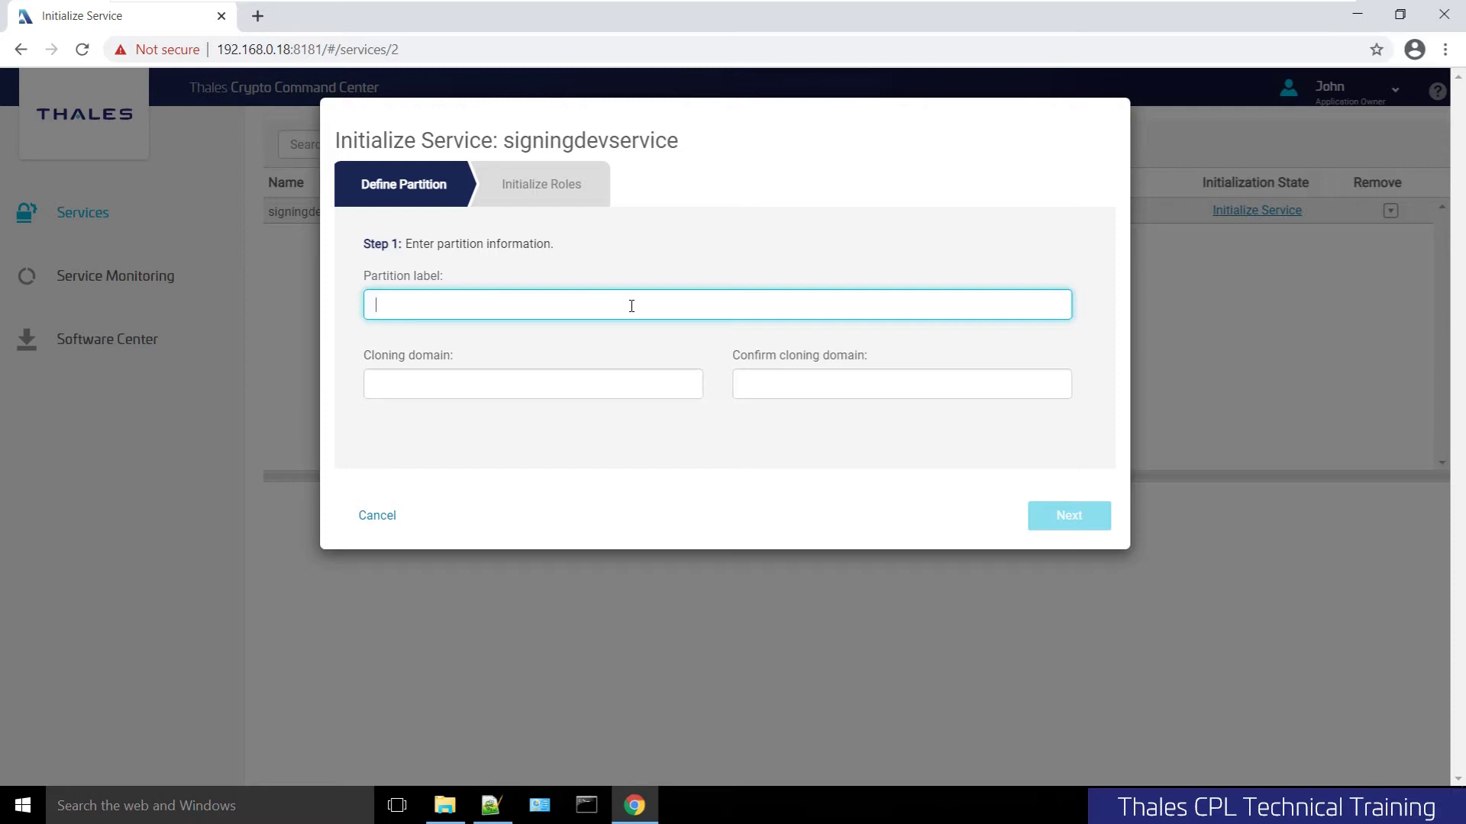
type("signingdevservice")
key("Tab")
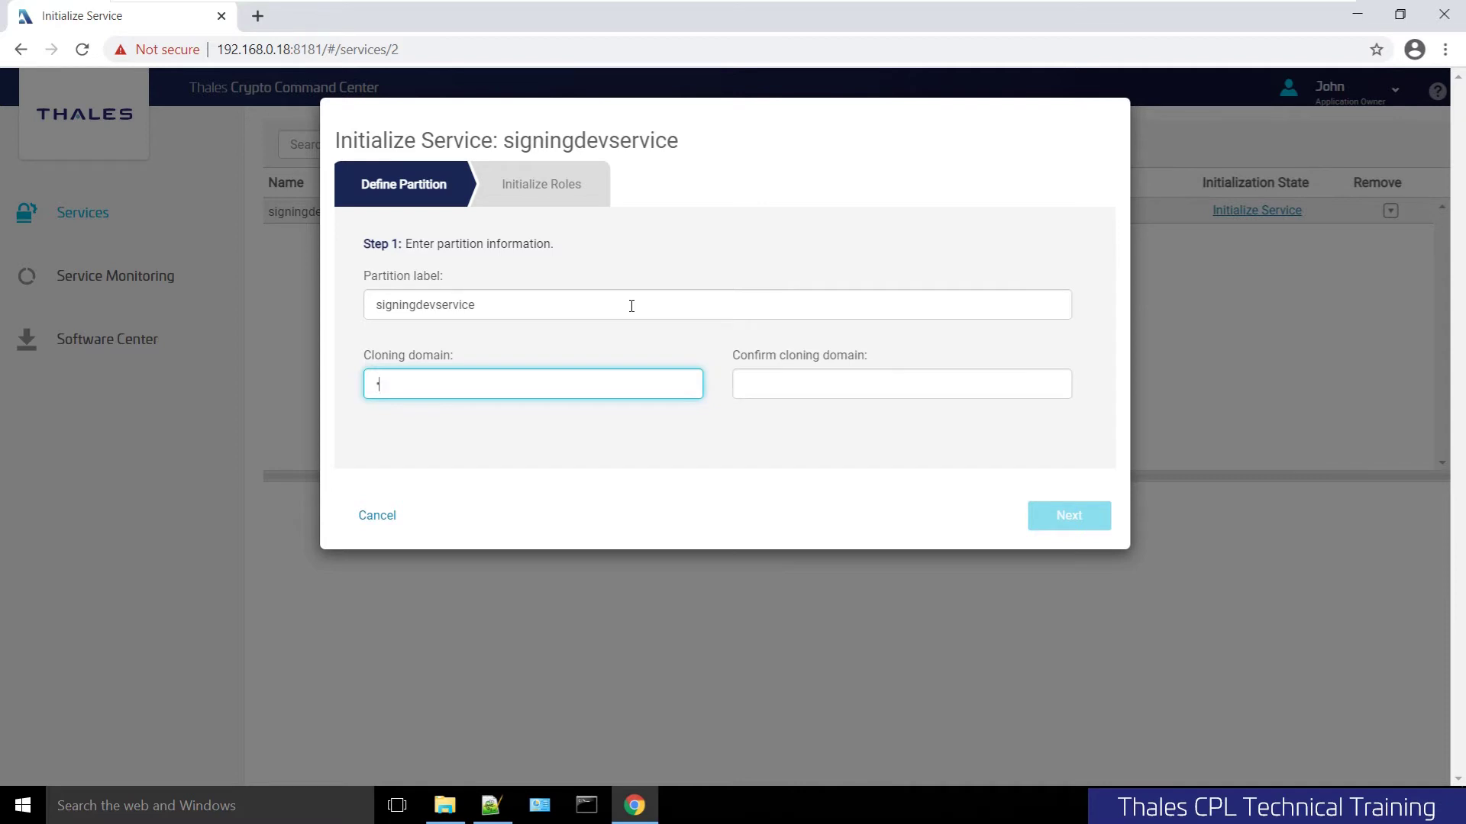
type("domain")
key("Tab")
type("domain")
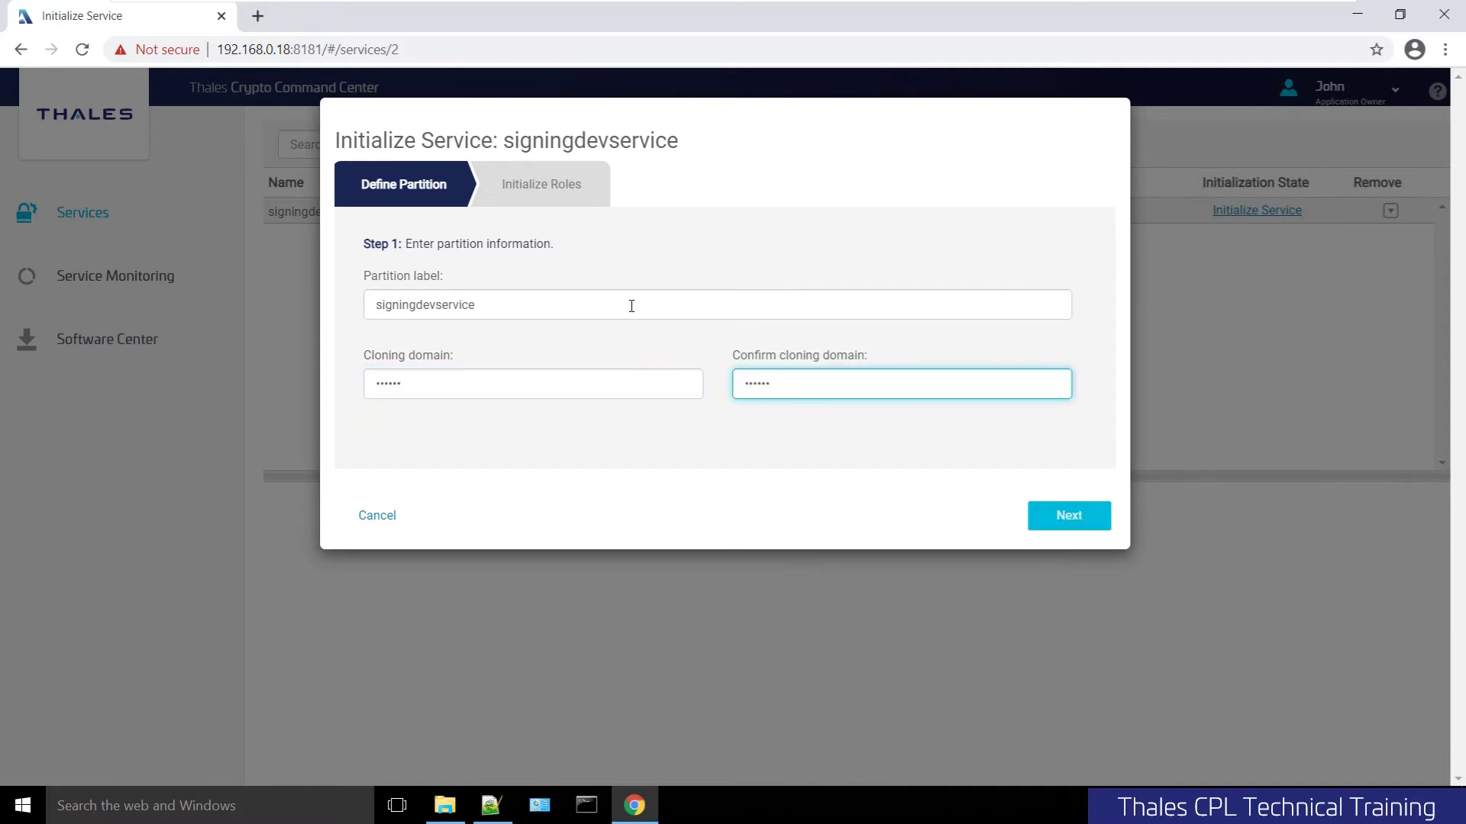
left_click(1065, 516)
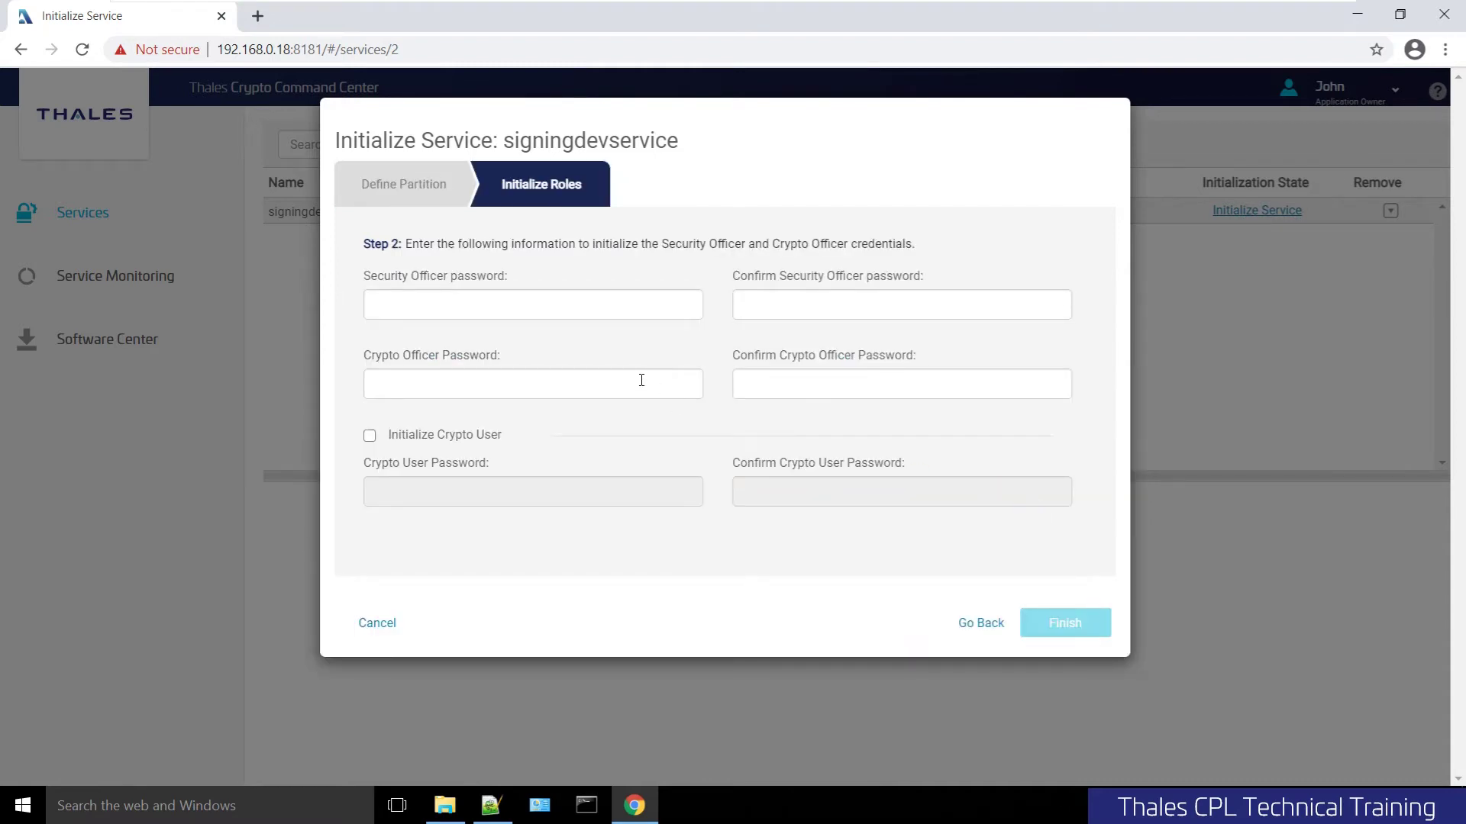
Enter and confirm the Security Officer password
left_click(420, 281)
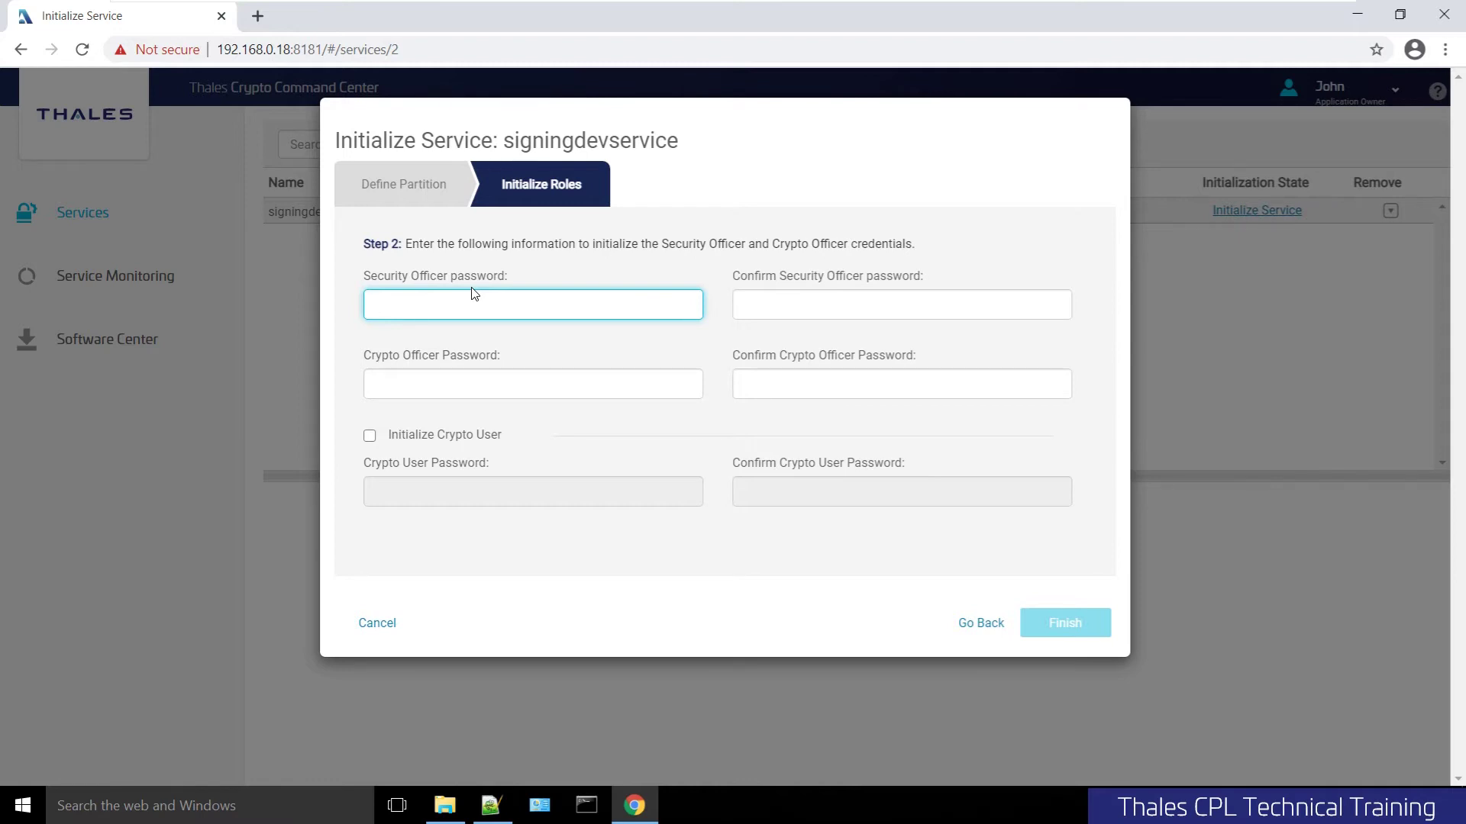
type("********")
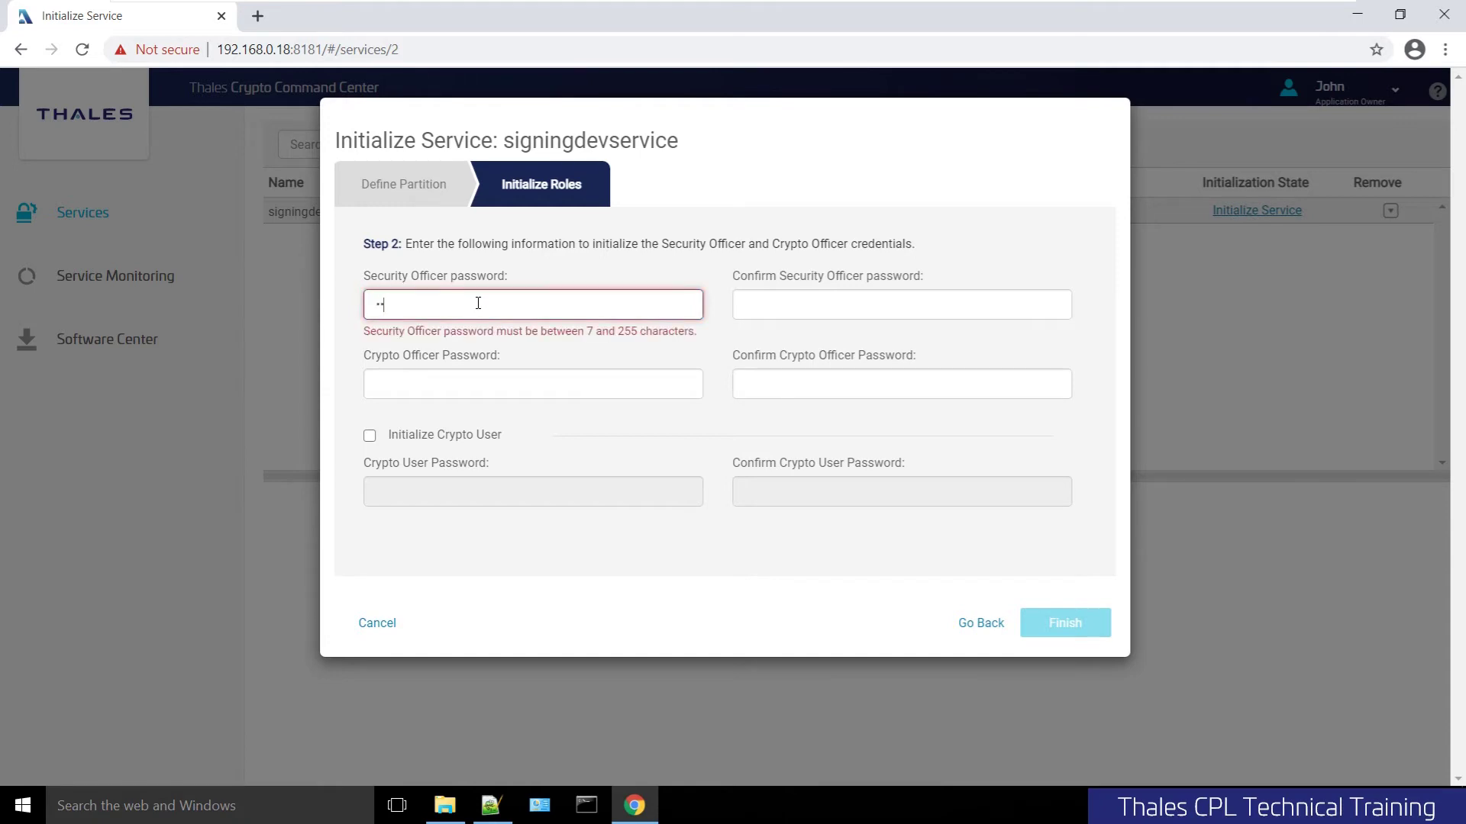
key("Tab")
type("********")
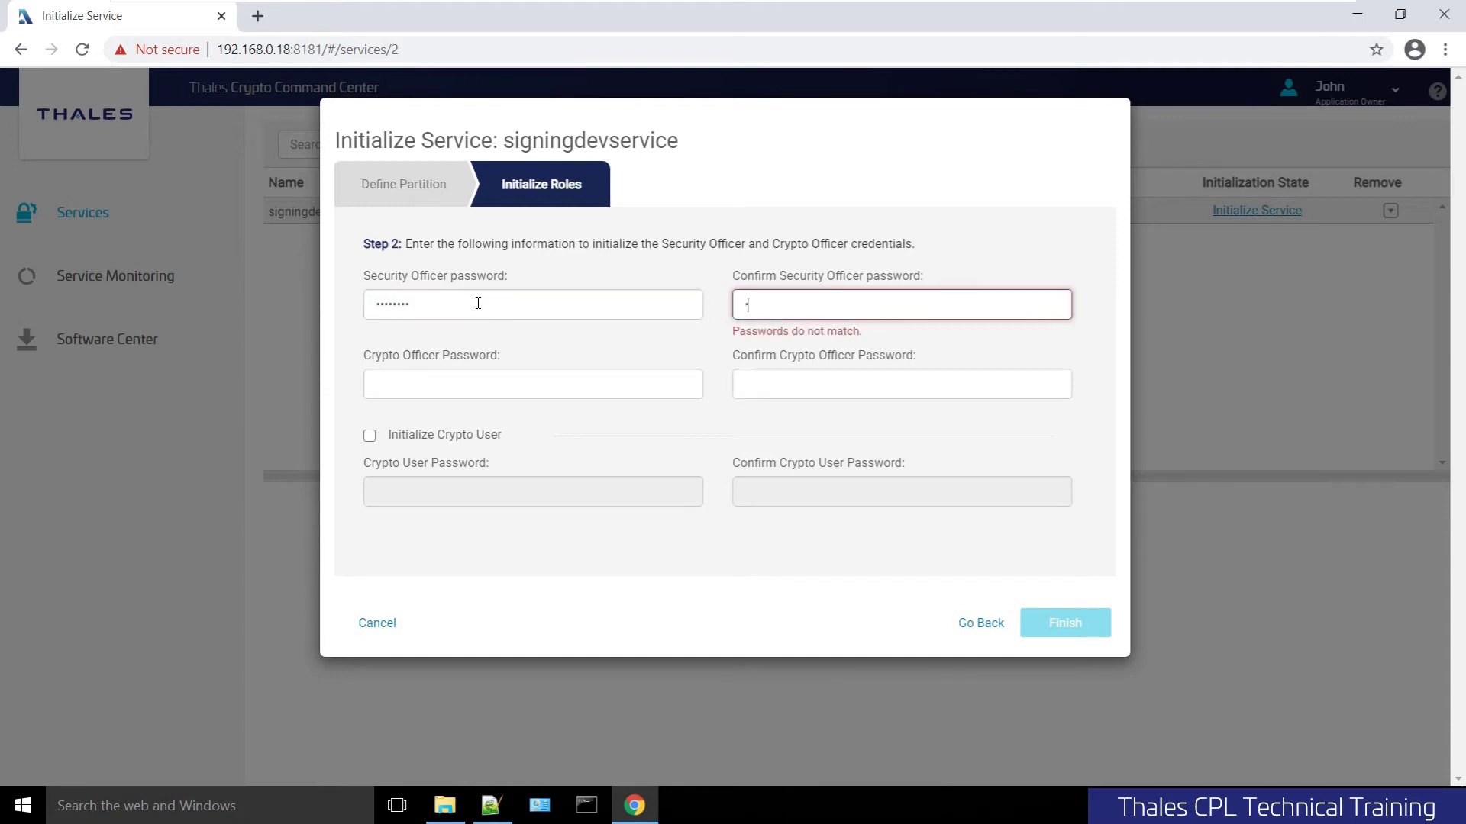
key("Tab")
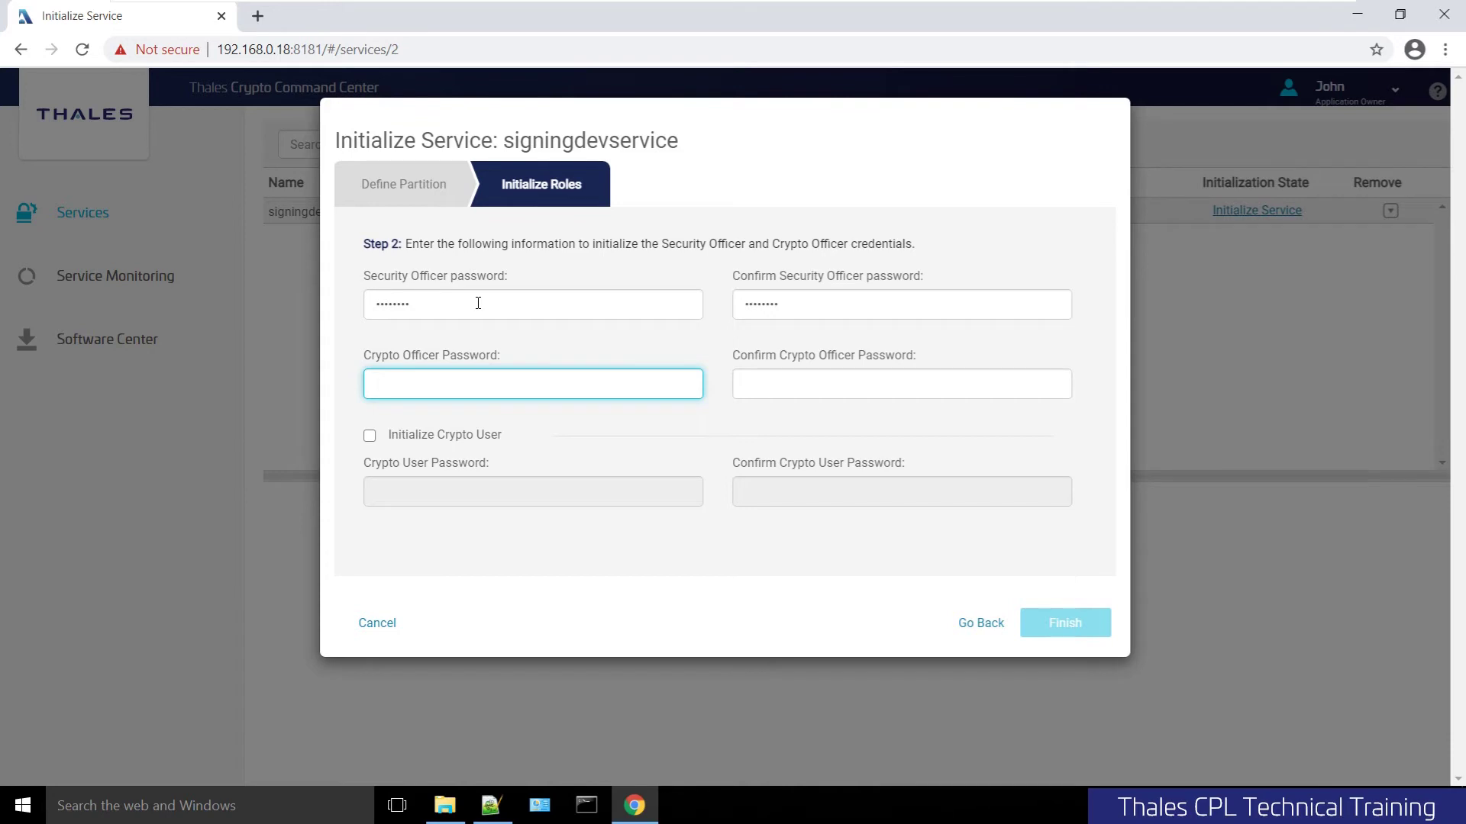
Enter and confirm the Crypto Officer password, then enable Initialize Crypto User
type("userpin1")
key("Tab")
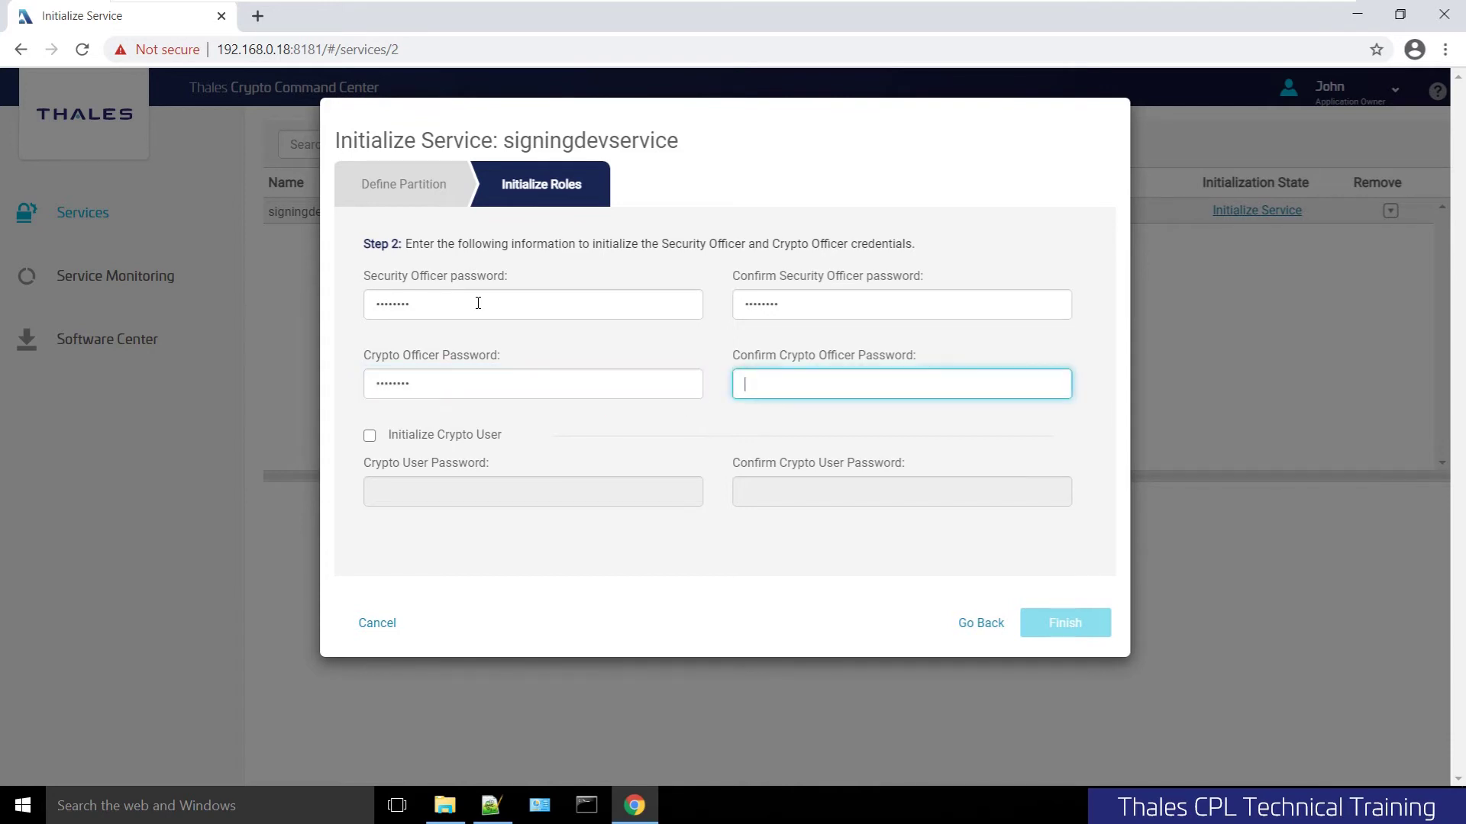
type("userpin1")
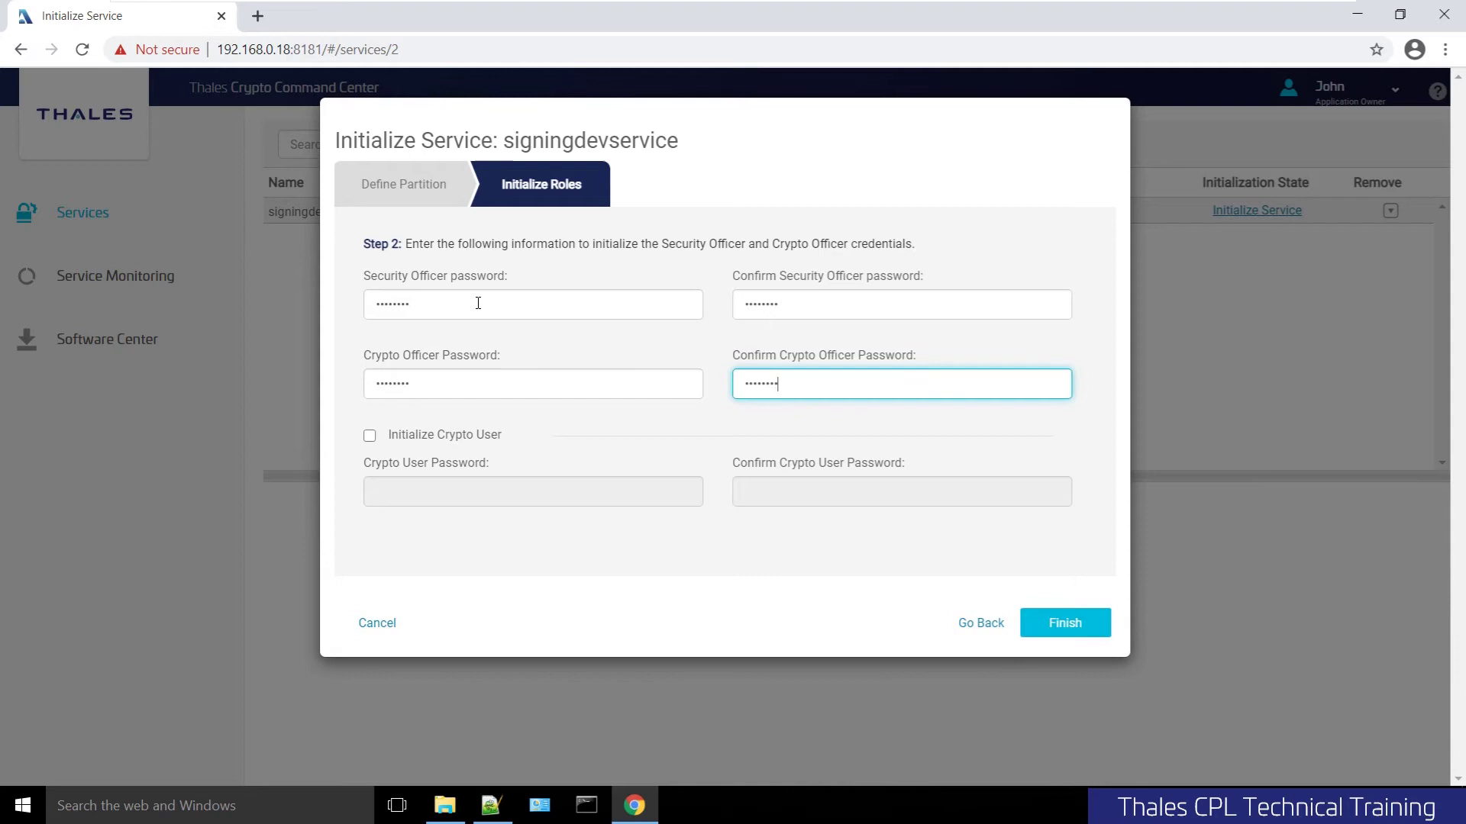
left_click(465, 441)
left_click(465, 442)
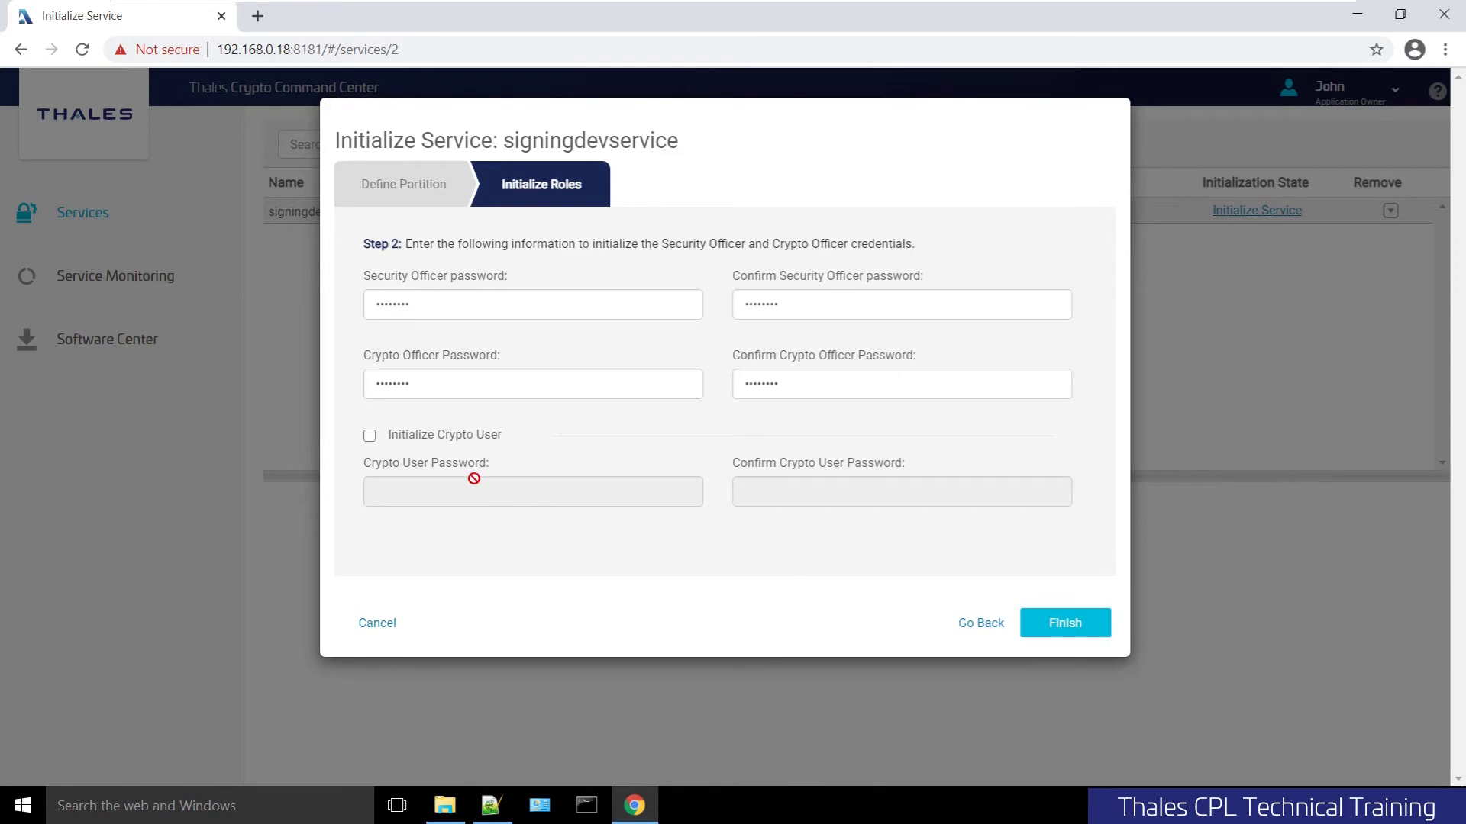
left_click(433, 437)
left_click(437, 491)
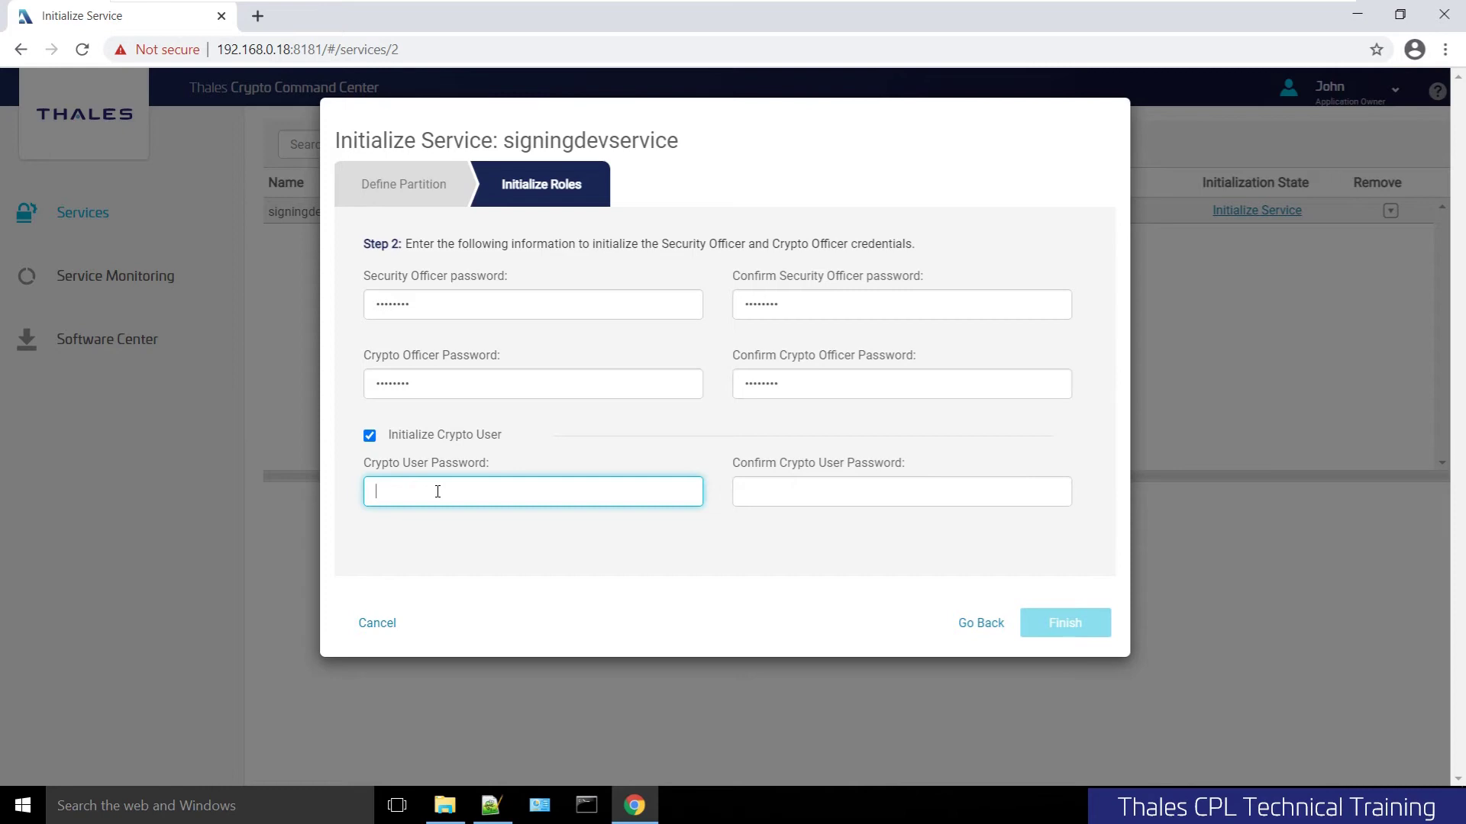
Enter and confirm the Crypto User password, then finish to initialize the partition
type("password")
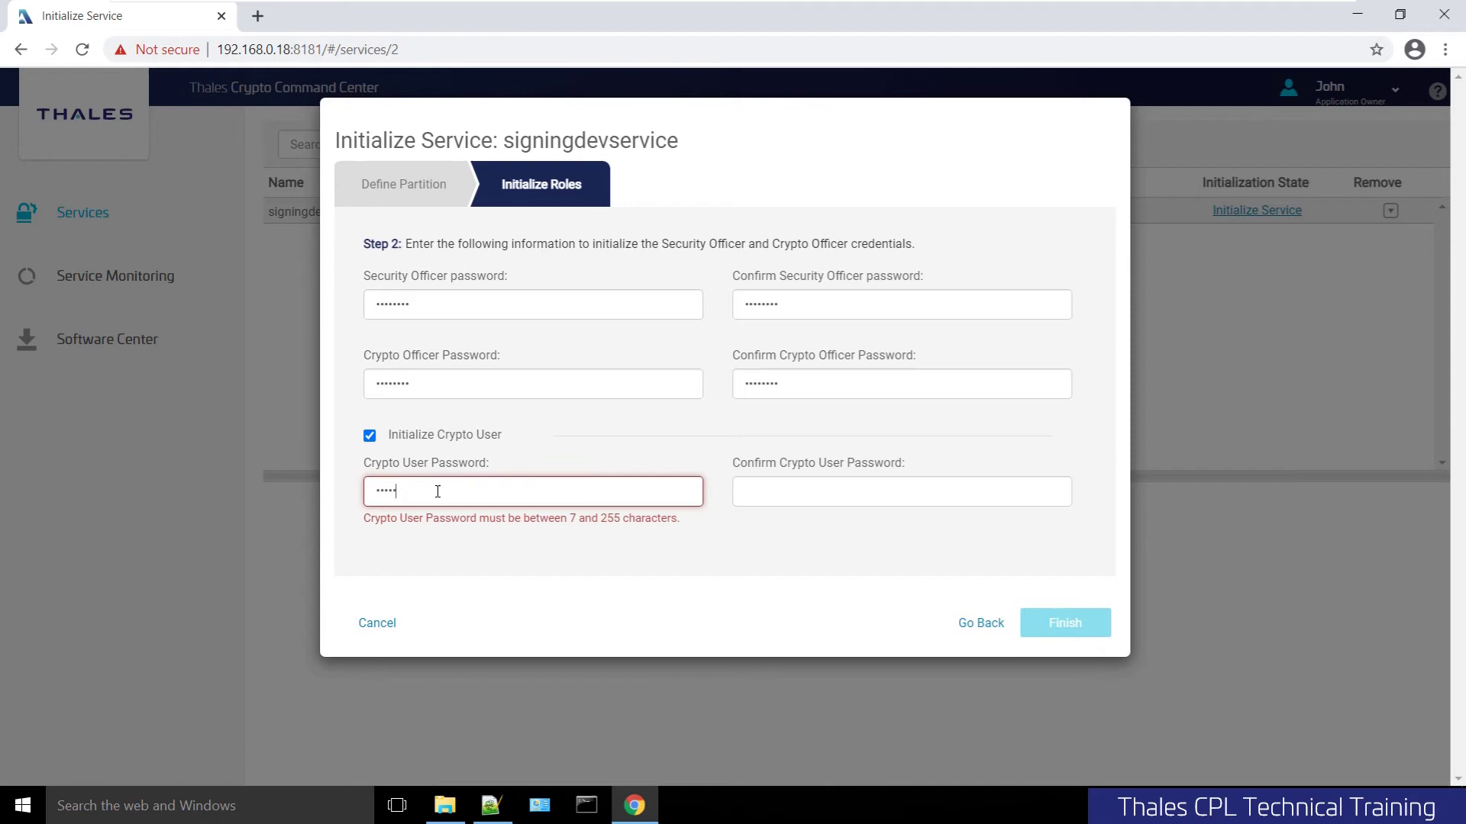
key("Tab")
type("password")
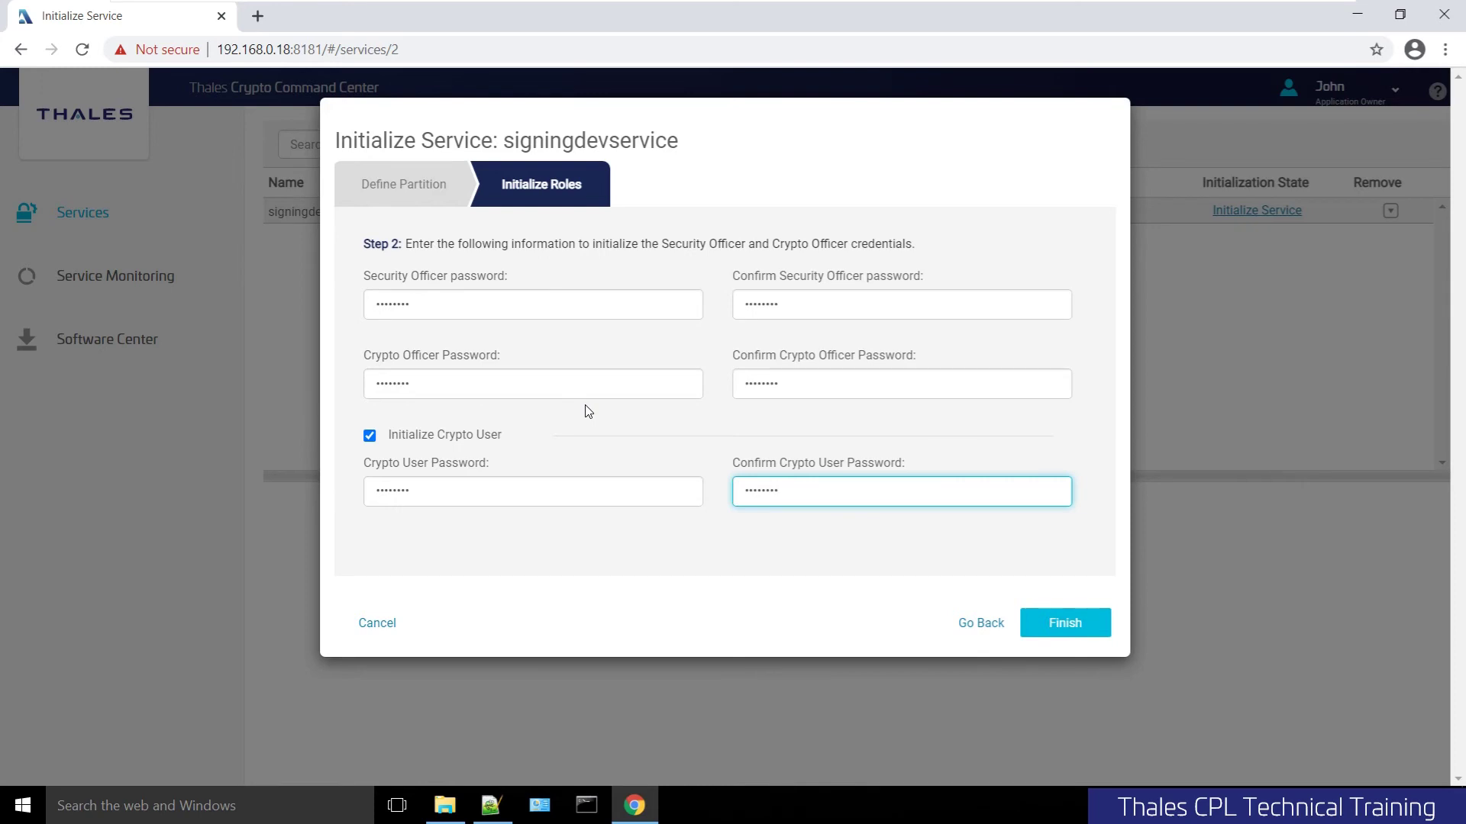
left_click(1066, 624)
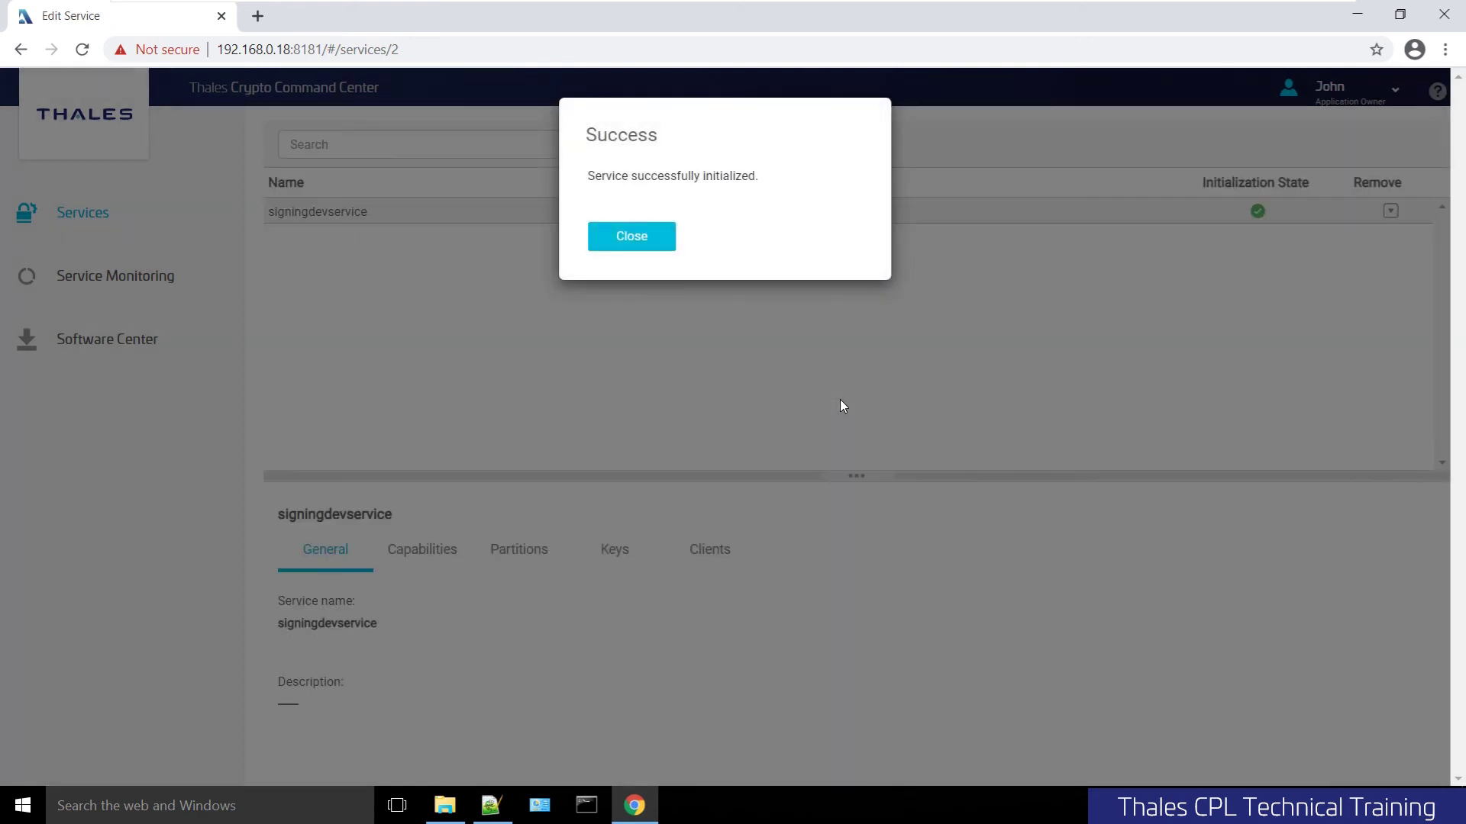
Dismiss the success notice, check the partition label on Partitions, then view Capabilities
key("Escape")
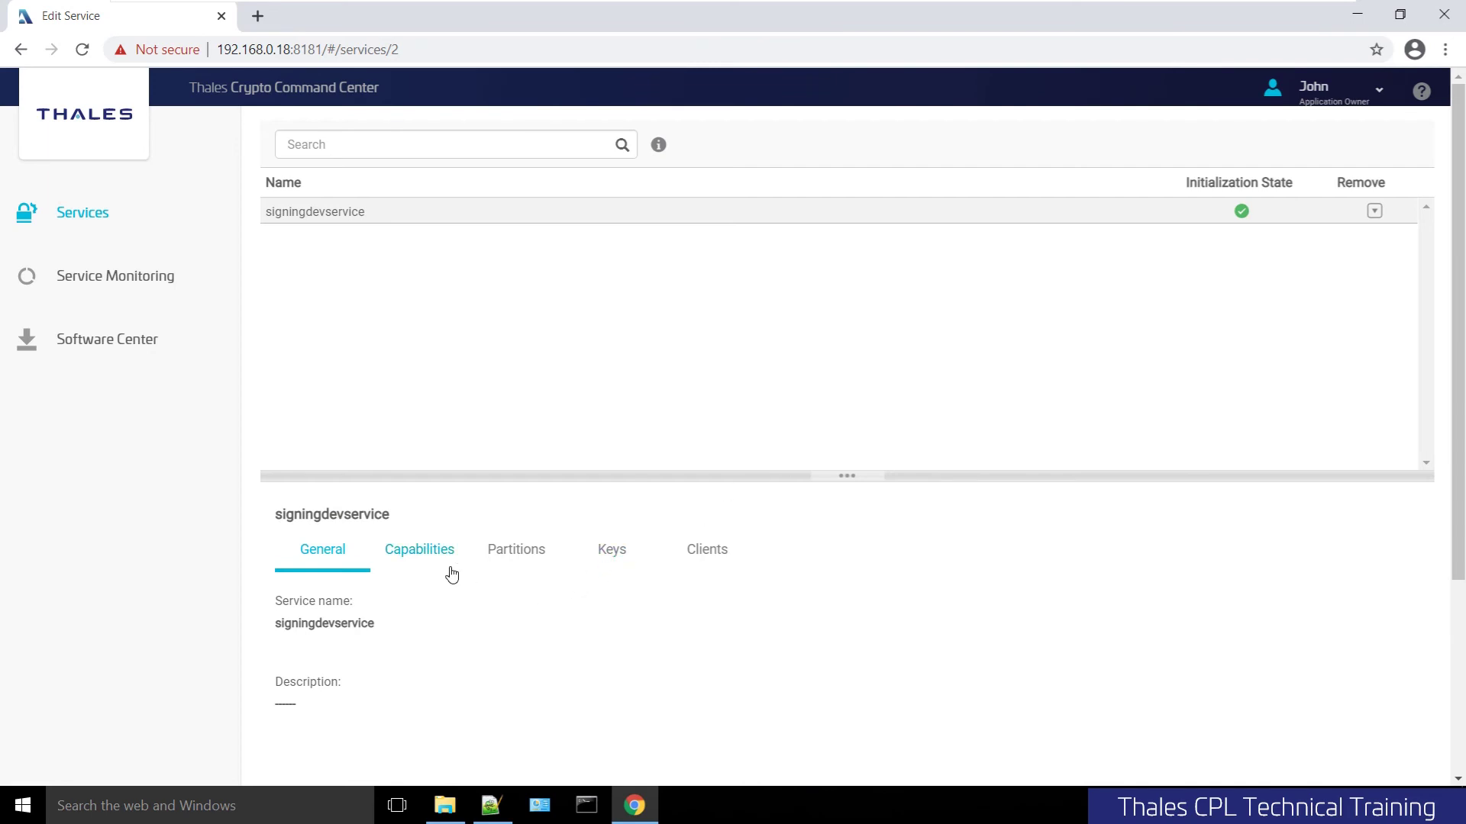
left_click(509, 561)
scroll(507, 588, "down", 1)
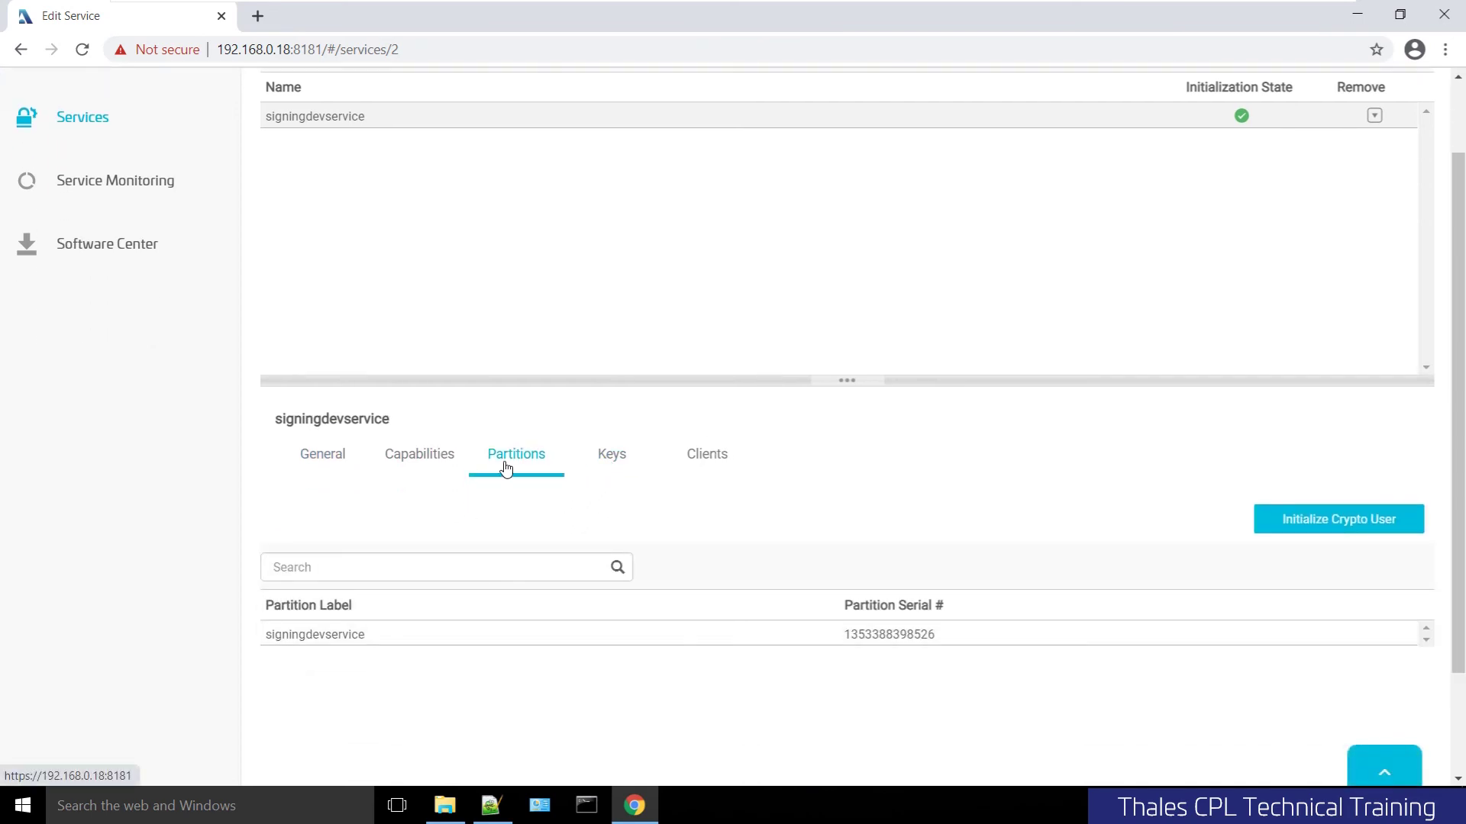
left_click(435, 461)
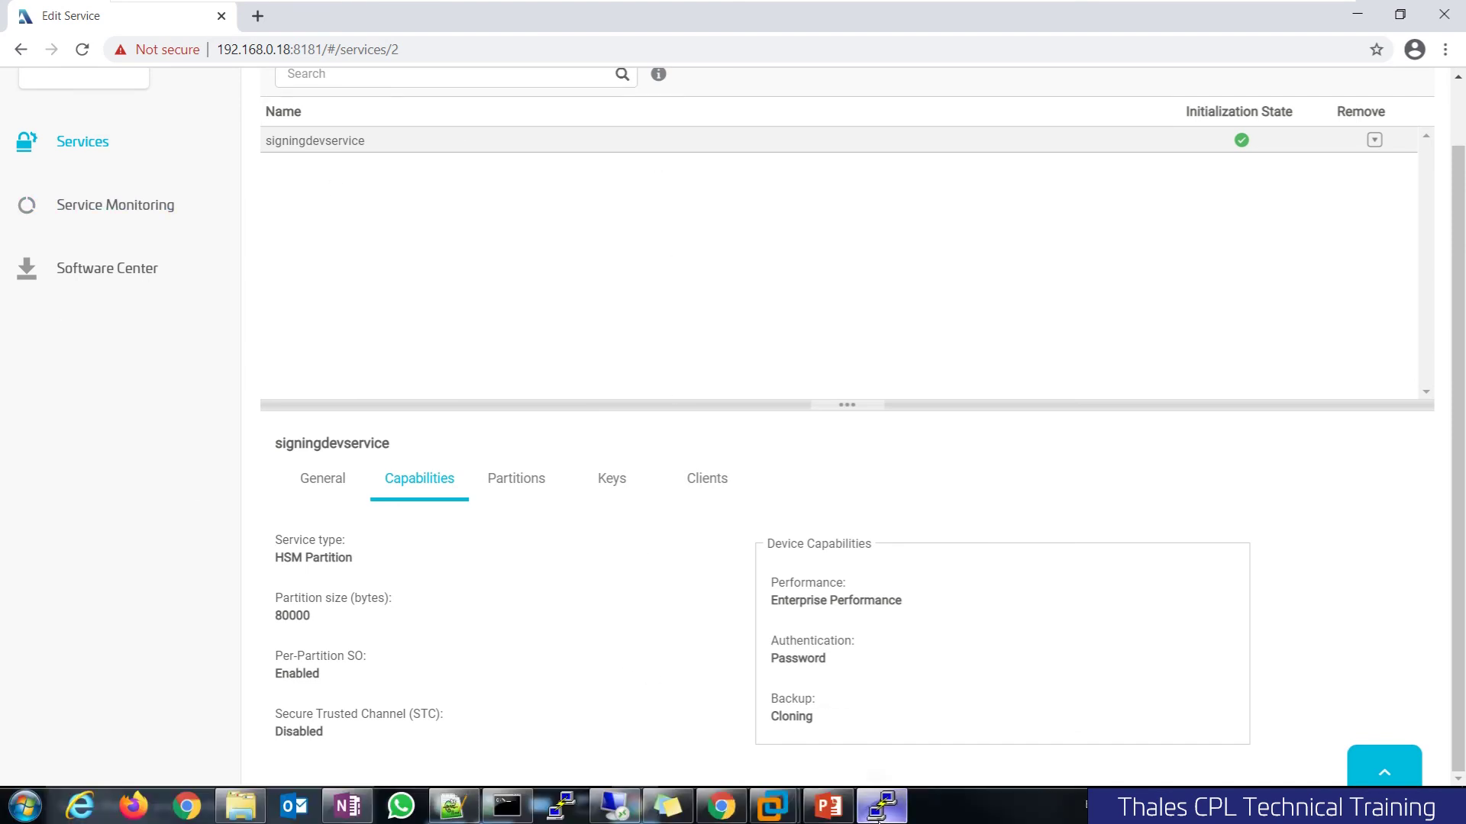
Run 'par show' again in PuTTY and widen the terminal window
left_click(881, 806)
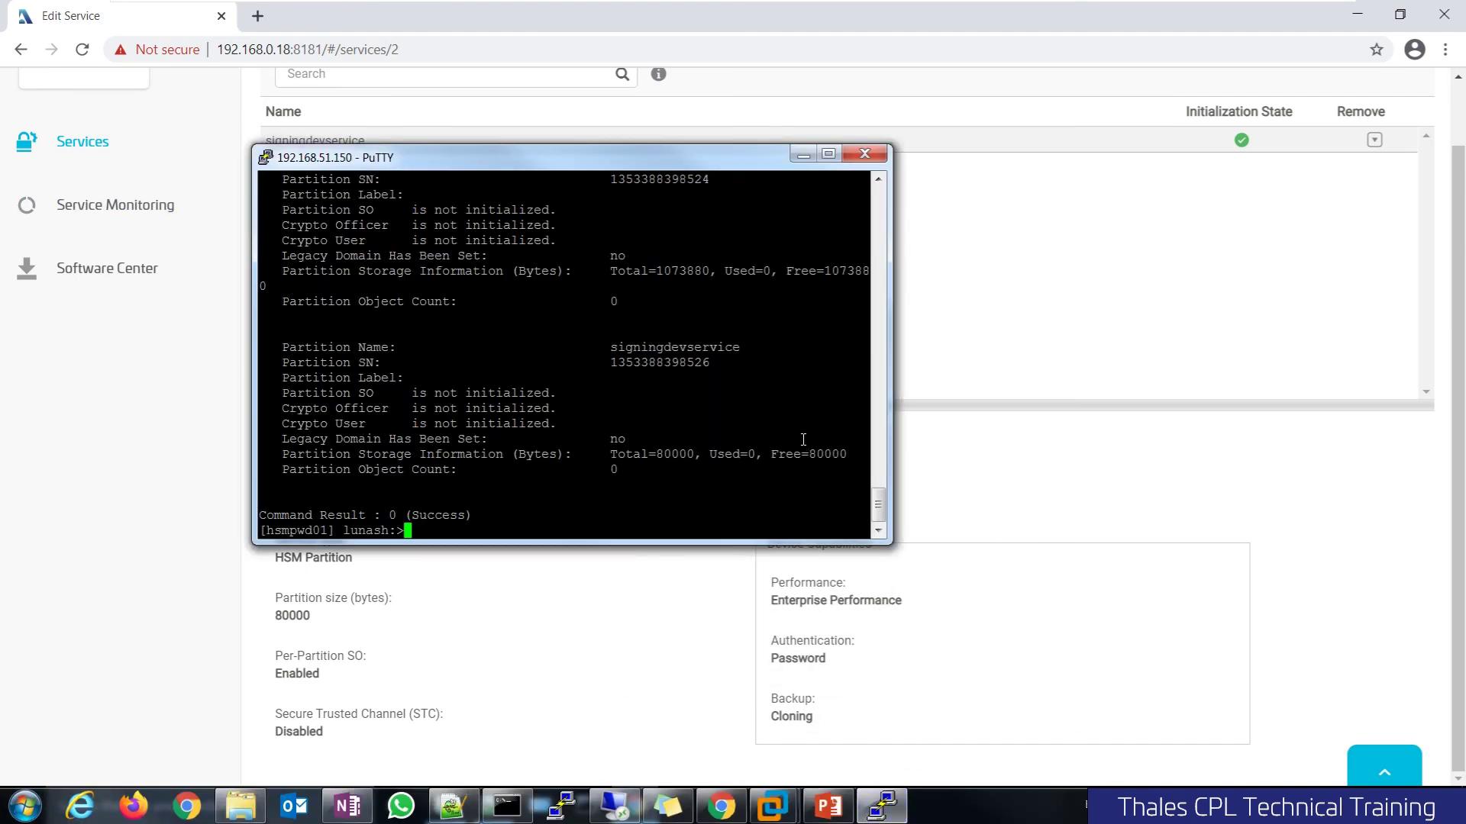
type("par show")
key("Return")
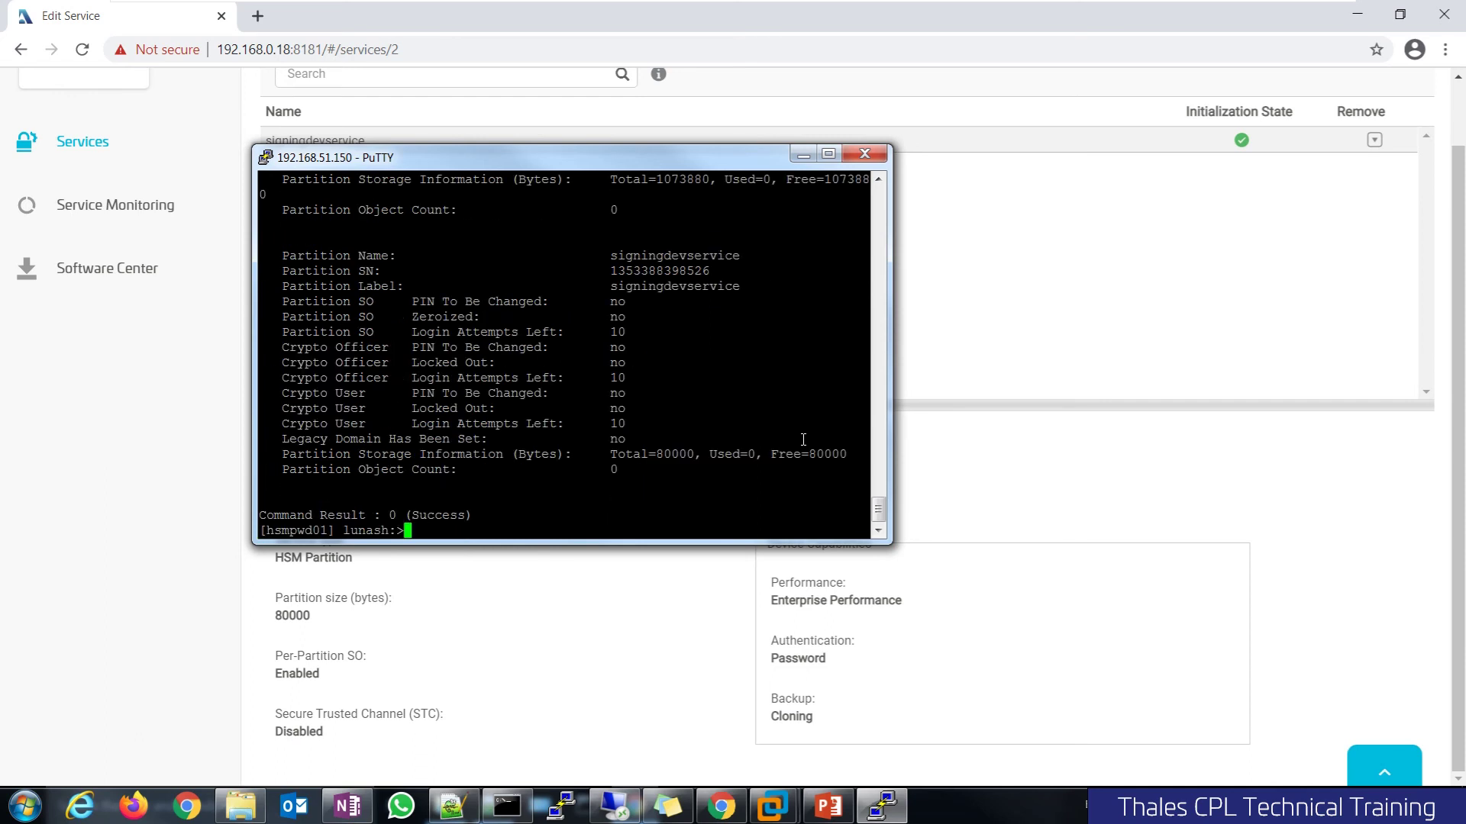
left_click_drag(887, 407, 1036, 407)
Highlight the signingdevservice label and the Crypto Officer PIN-change status in the output
double_click(644, 287)
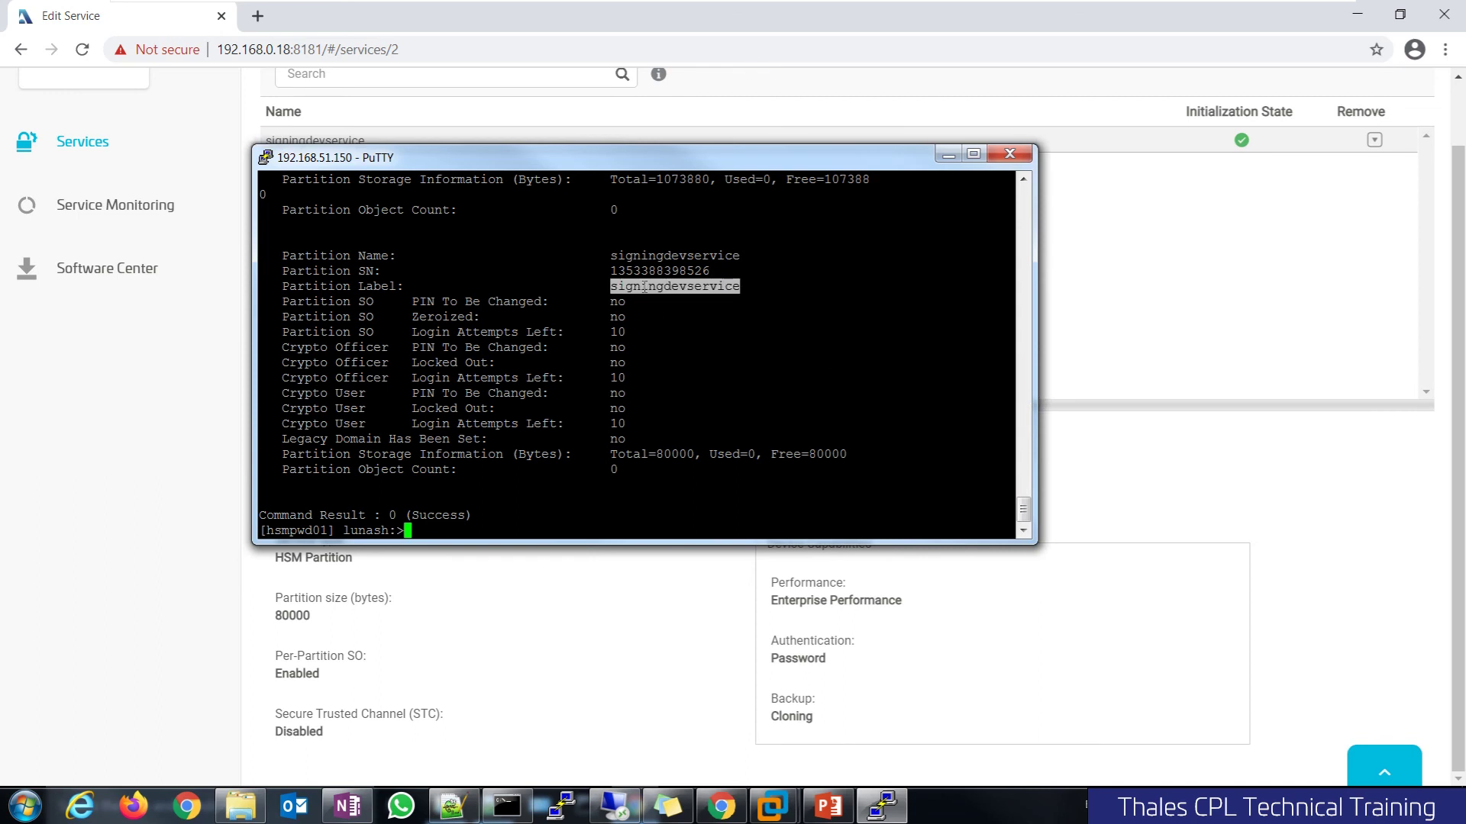
left_click(639, 330)
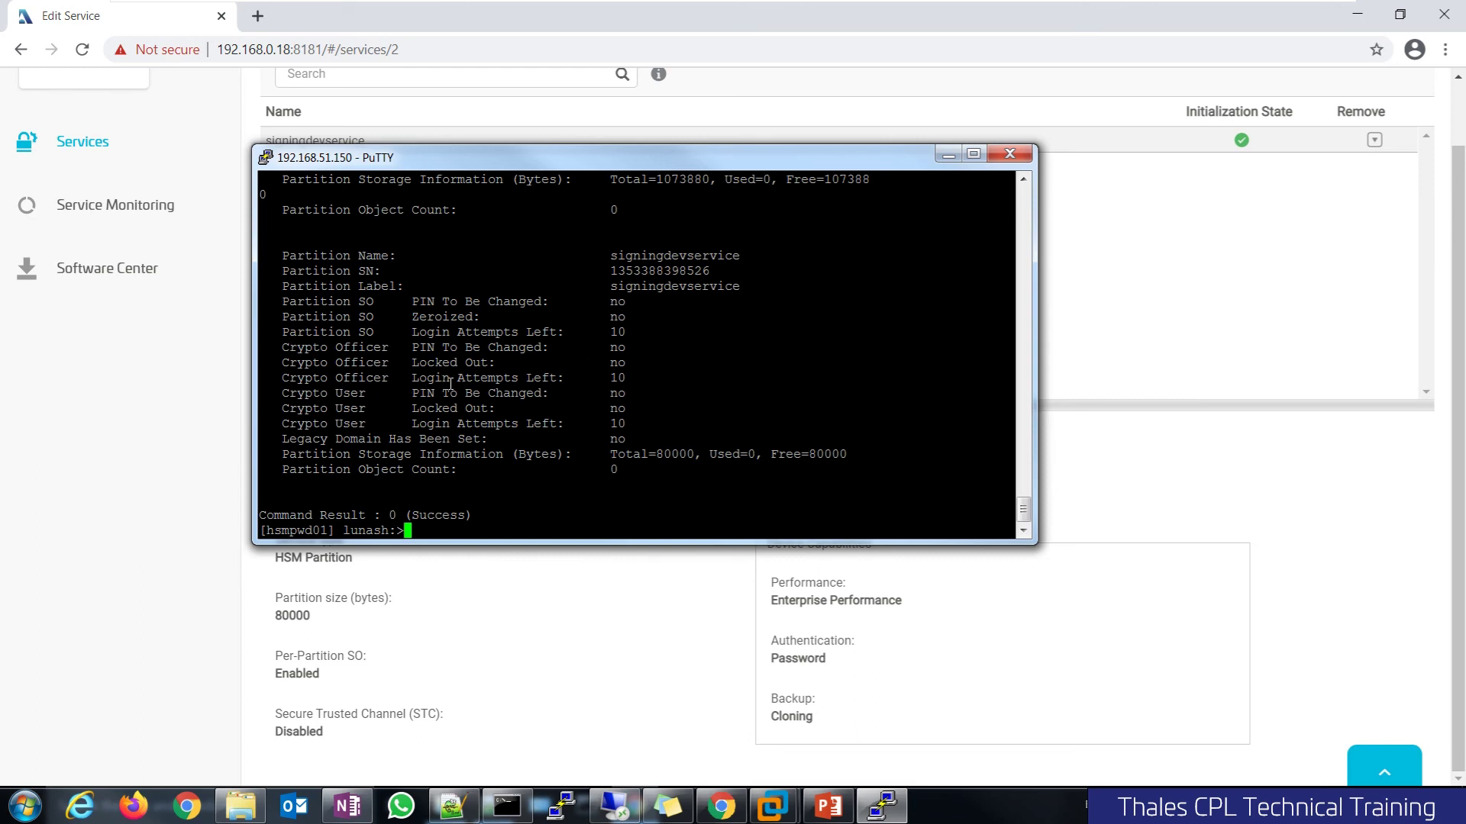
double_click(618, 345)
left_click(543, 395)
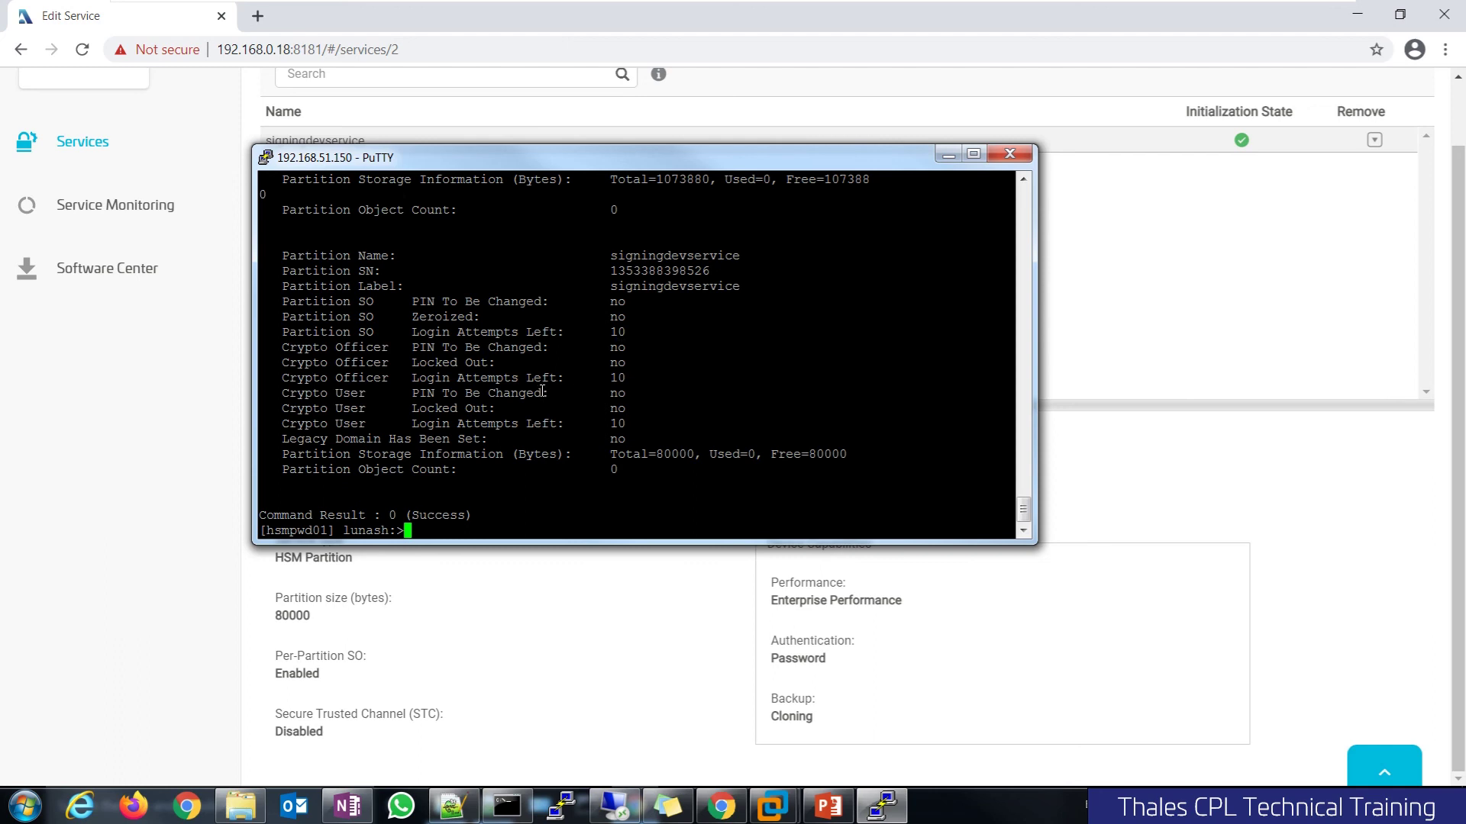